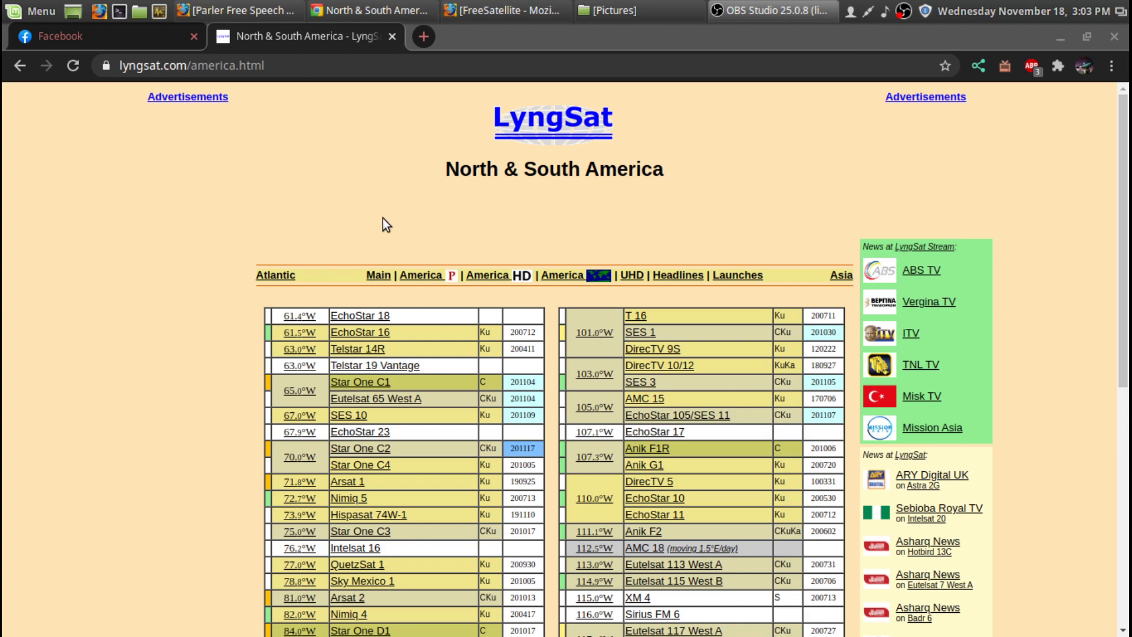
# Open the Galaxy 19 page at 97.0°W from the North & South America satellite list
pyautogui.scroll(-4, 385, 223)
pyautogui.scroll(4, 385, 223)
pyautogui.scroll(-8, 276, 265)
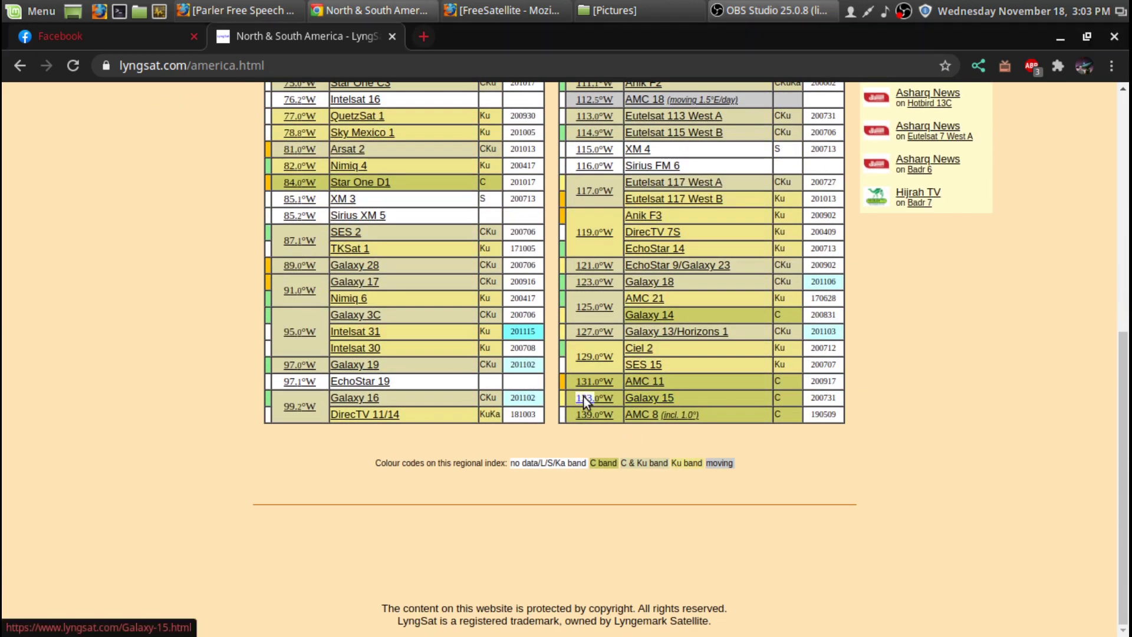
pyautogui.scroll(5, 260, 402)
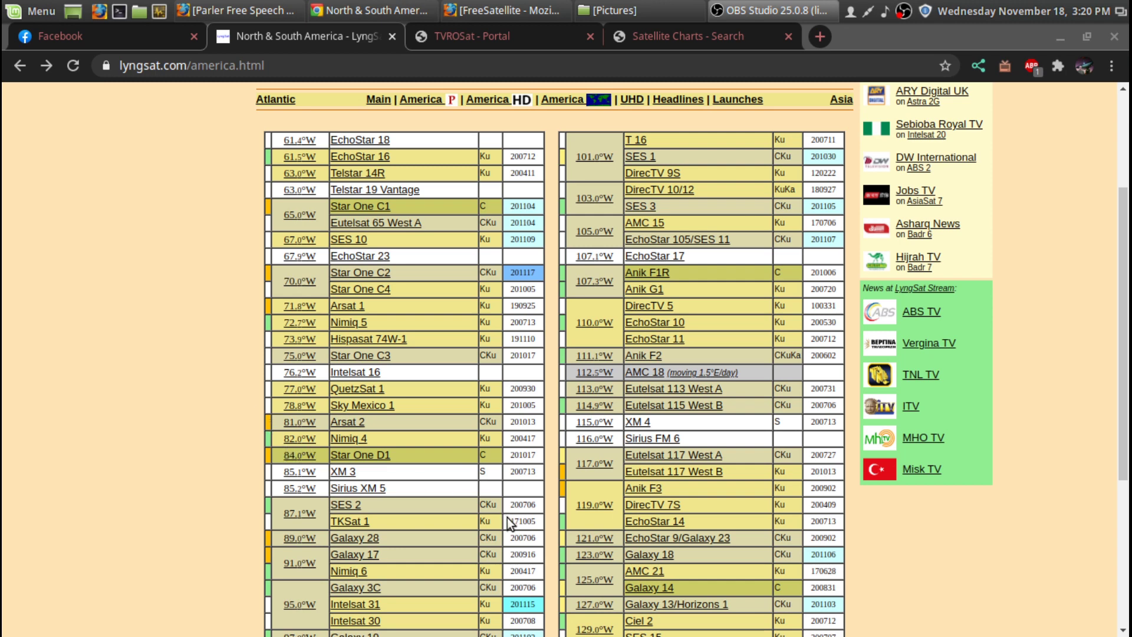
pyautogui.scroll(-2, 423, 523)
pyautogui.click(342, 502)
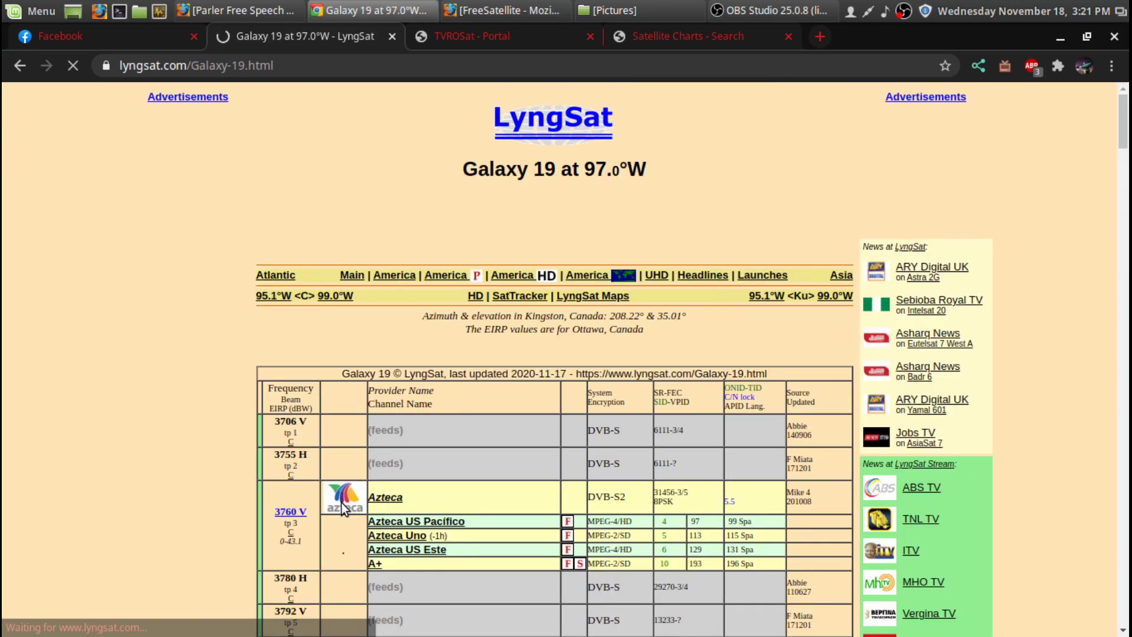
# Find "smile" on the Galaxy 19 page and highlight the symbol rate and FEC of the Globecast transponder 12053 V
pyautogui.scroll(-7, 194, 364)
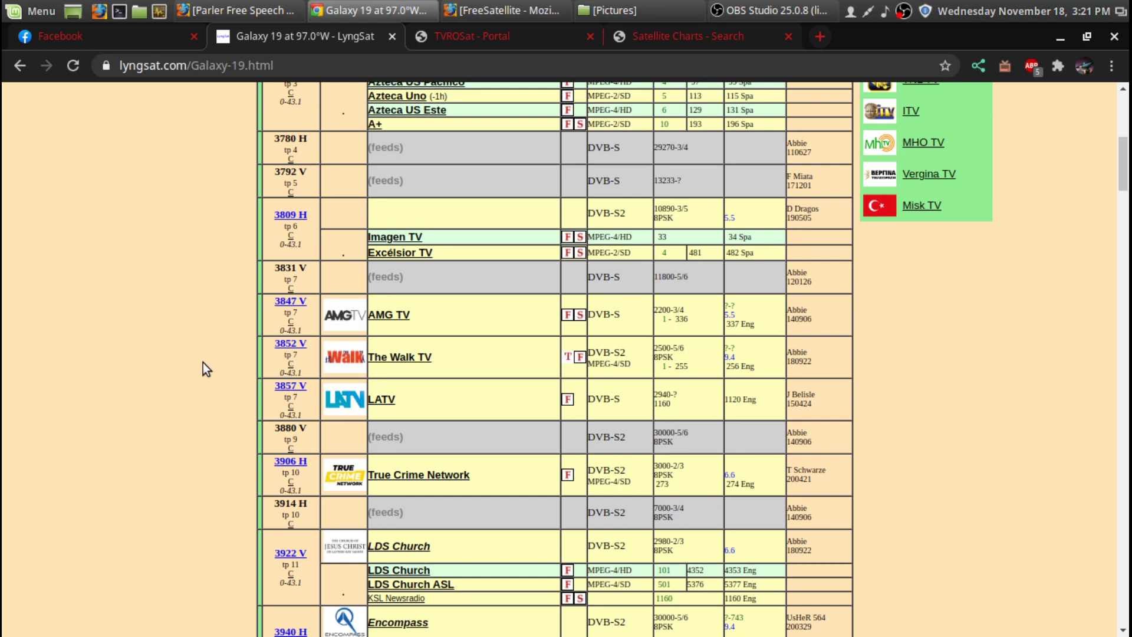
pyautogui.hotkey('ctrl', 'f')
pyautogui.write('smile')
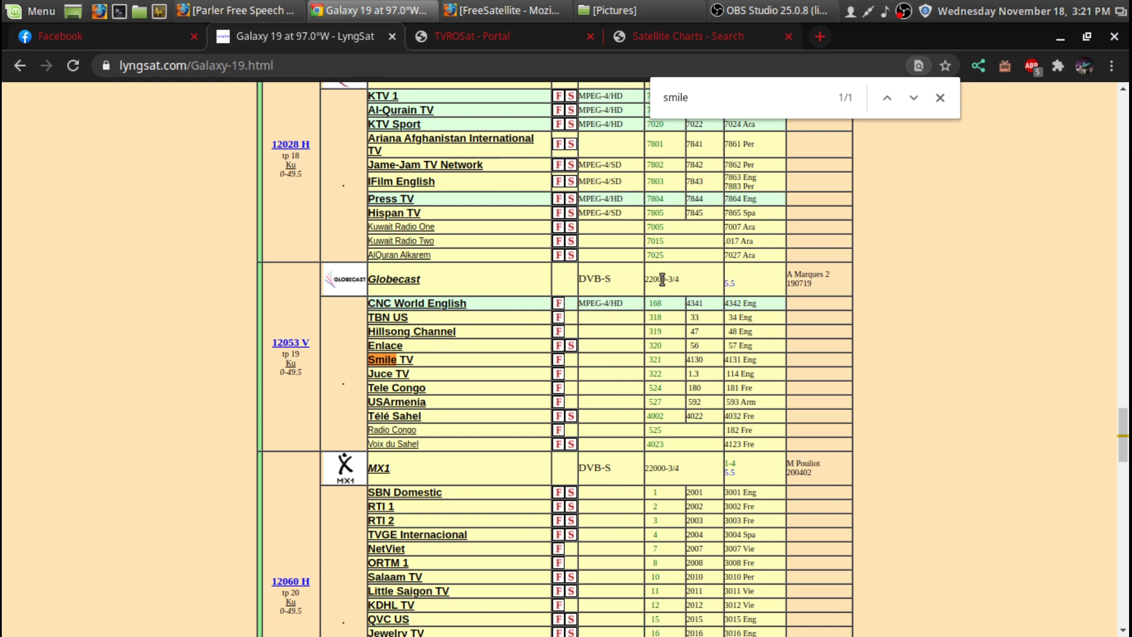
pyautogui.moveTo(691, 279); pyautogui.dragTo(647, 279)
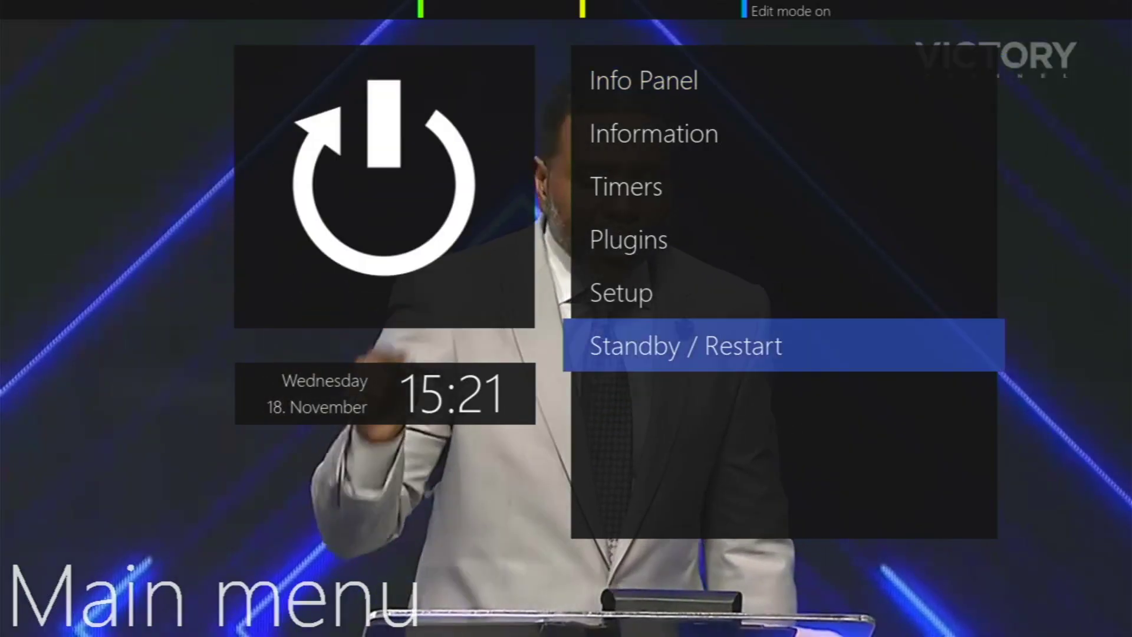
# Switch to the satellite receiver and open the Signal Finder from its reception setup
pyautogui.press('Up')
pyautogui.press('Return')
pyautogui.press('Up')
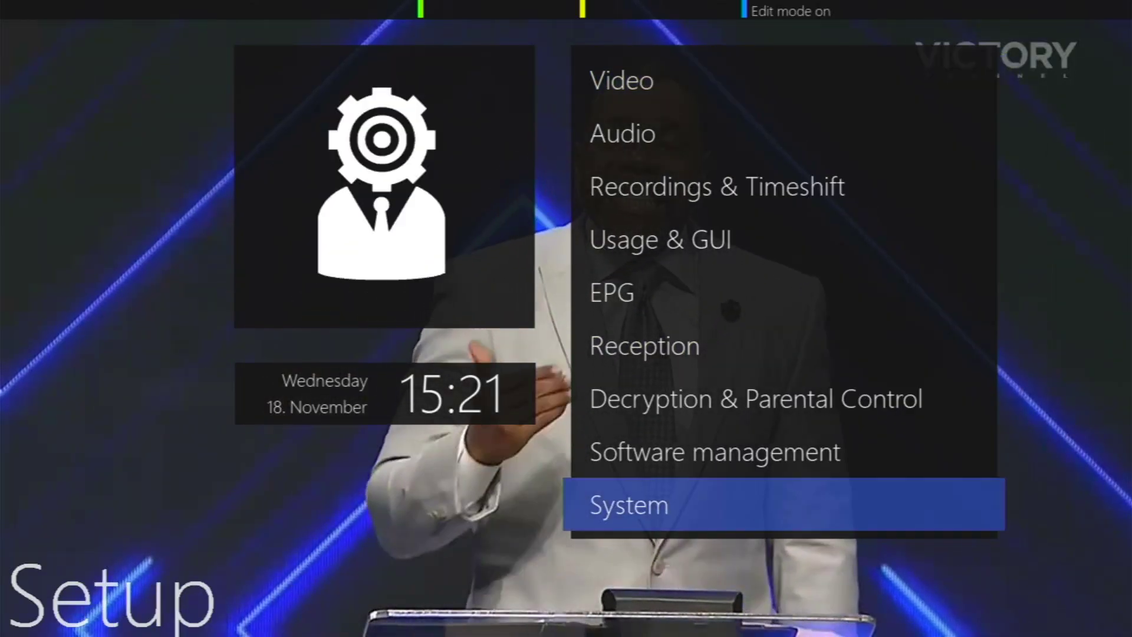
pyautogui.press('Up')
pyautogui.press('Up')
pyautogui.press('Up')
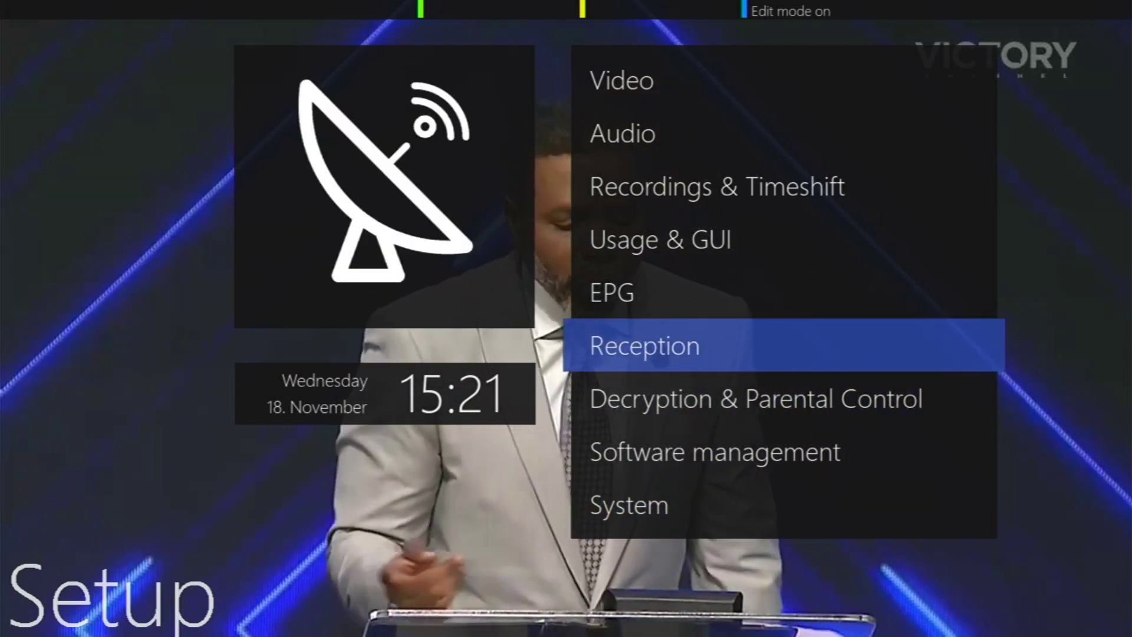
pyautogui.press('Return')
pyautogui.press('Up')
pyautogui.press('Up')
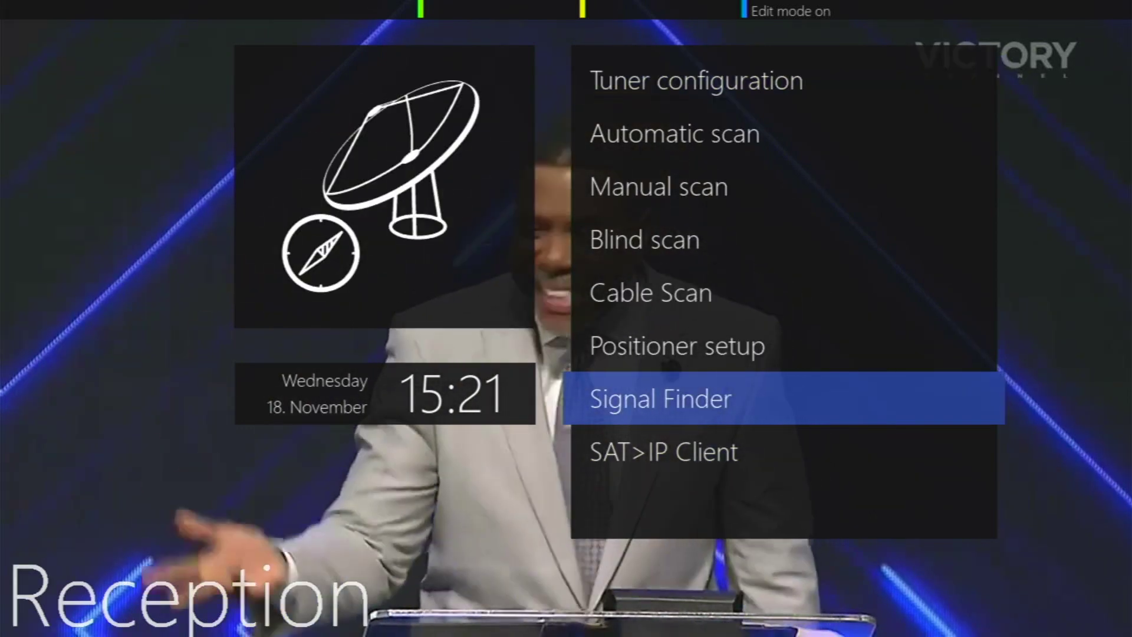
pyautogui.press('Return')
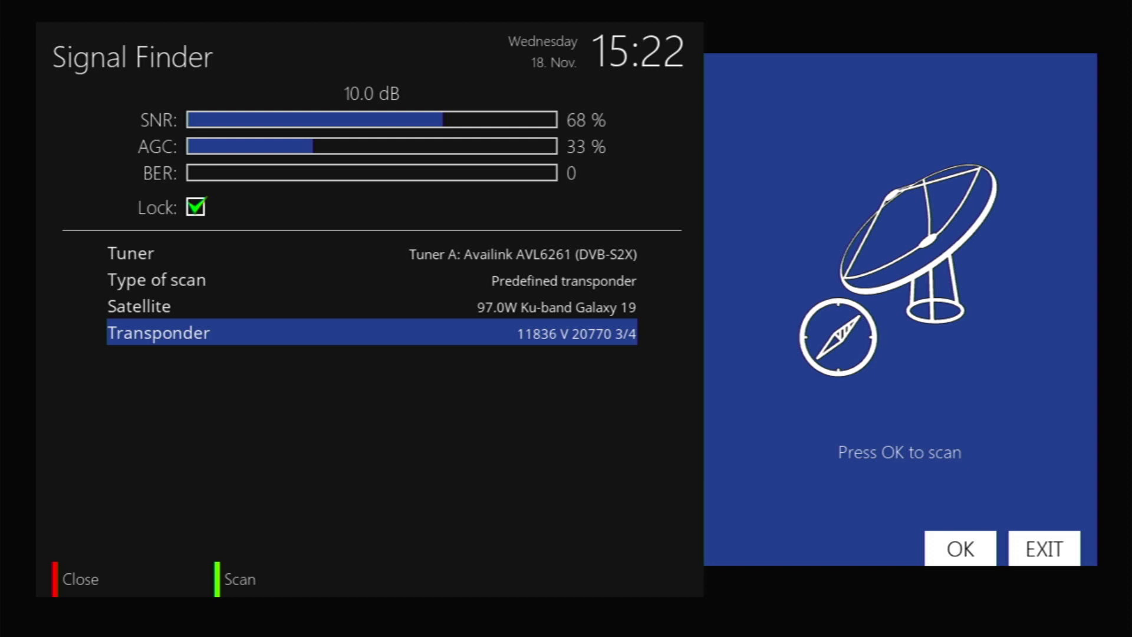
# Set the type of scan to User defined transponder
pyautogui.press('Up')
pyautogui.press('Up')
pyautogui.press('Right')
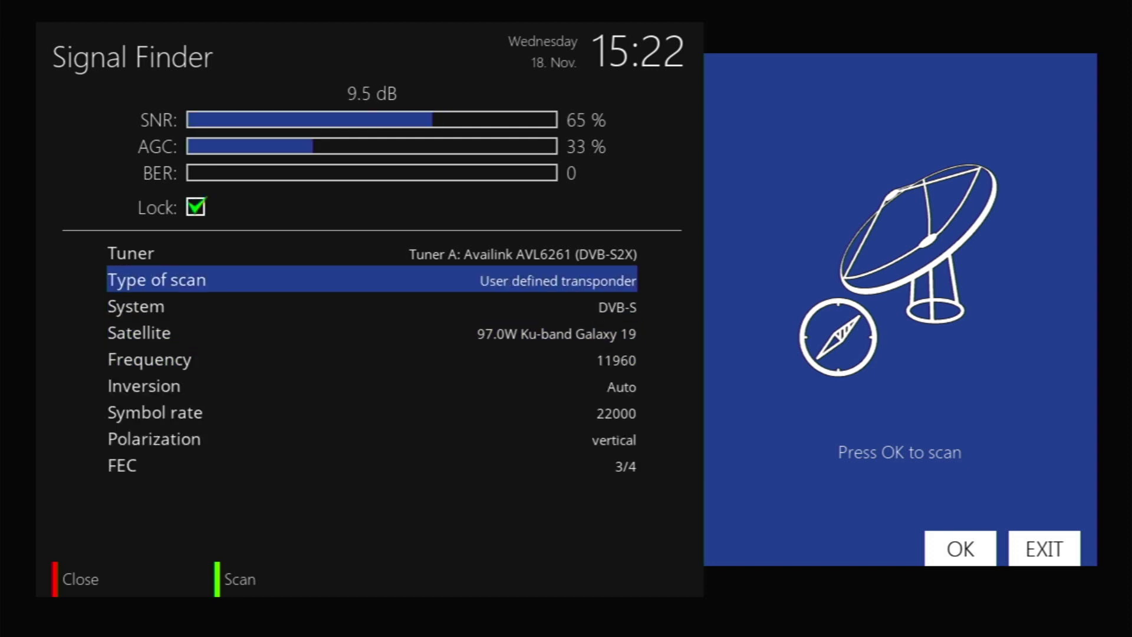
# Set the frequency of the user-defined transponder on 97.0W Ku-band Galaxy 19 to 12053
pyautogui.press('Down')
pyautogui.press('Down')
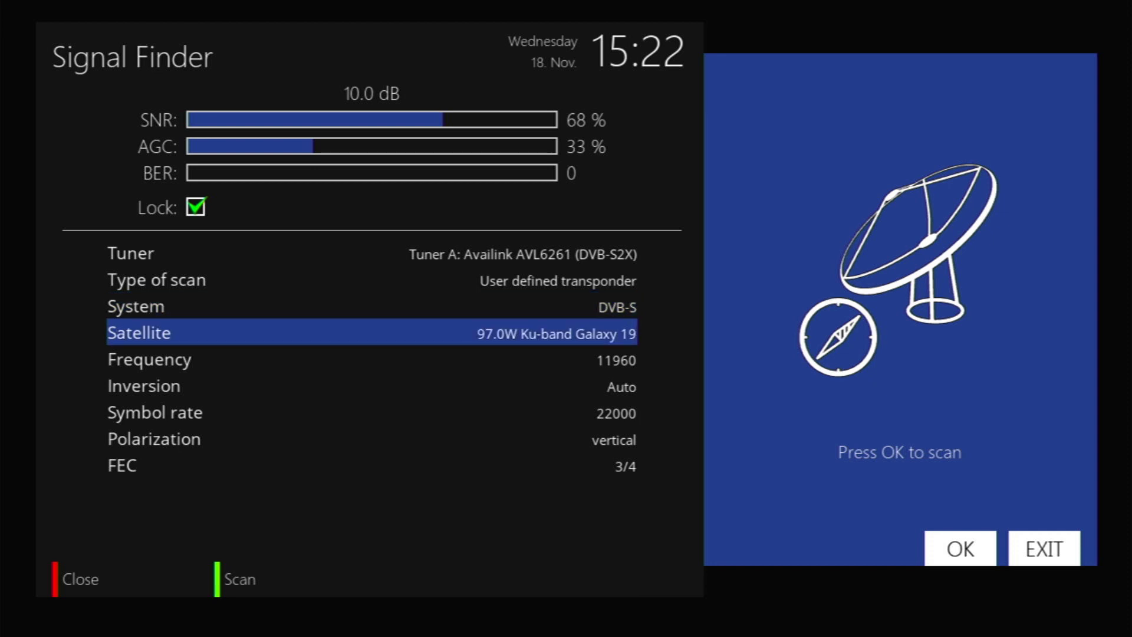
pyautogui.press('Down')
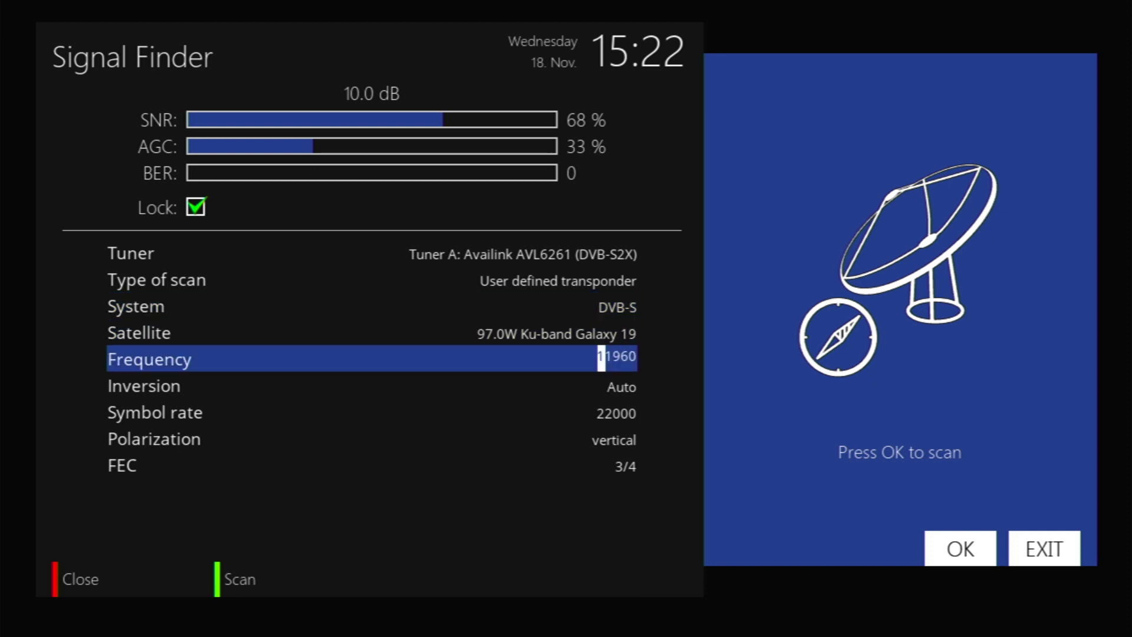
pyautogui.write('12')
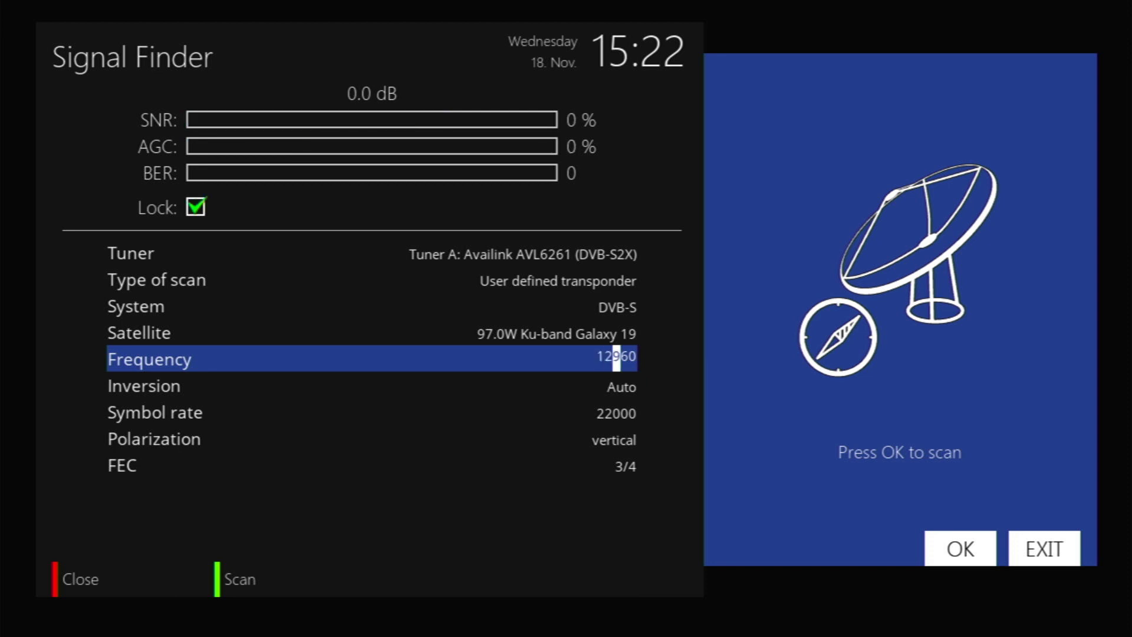
pyautogui.write('0')
pyautogui.write('56')
pyautogui.write('3')
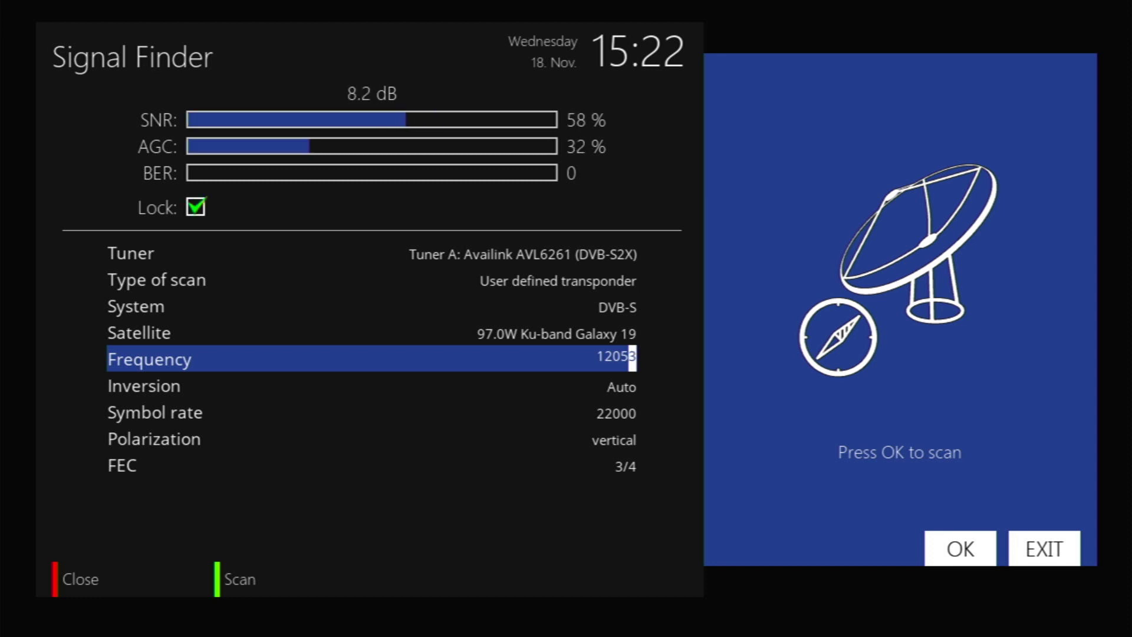
# Try a symbol rate of 02000 for the transponder and restore it to 22000
pyautogui.press('Down')
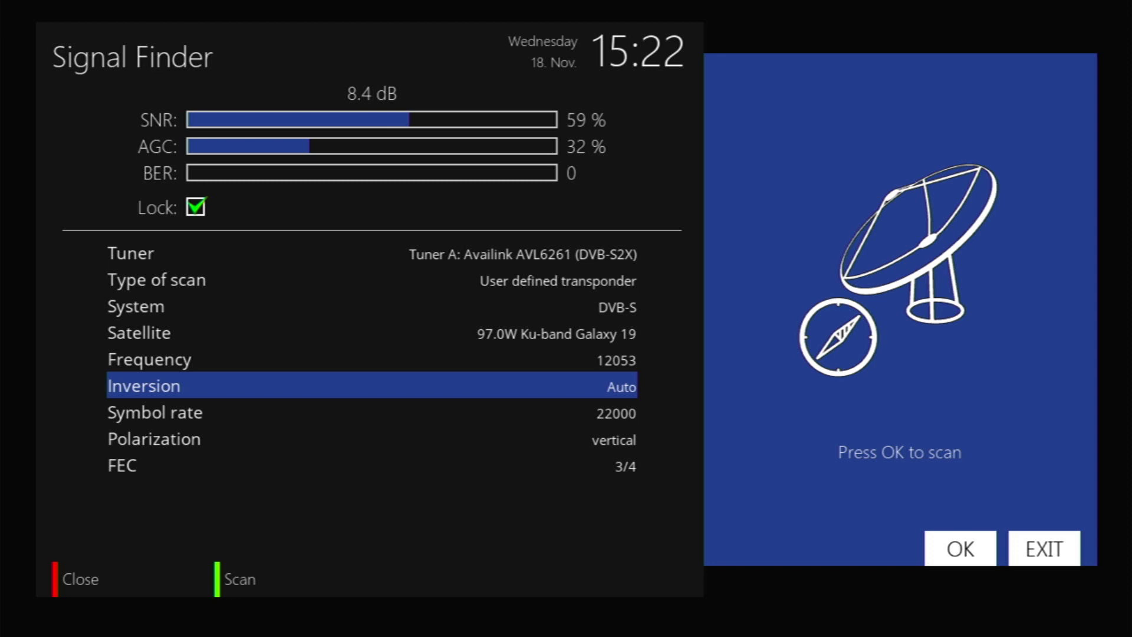
pyautogui.press('Down')
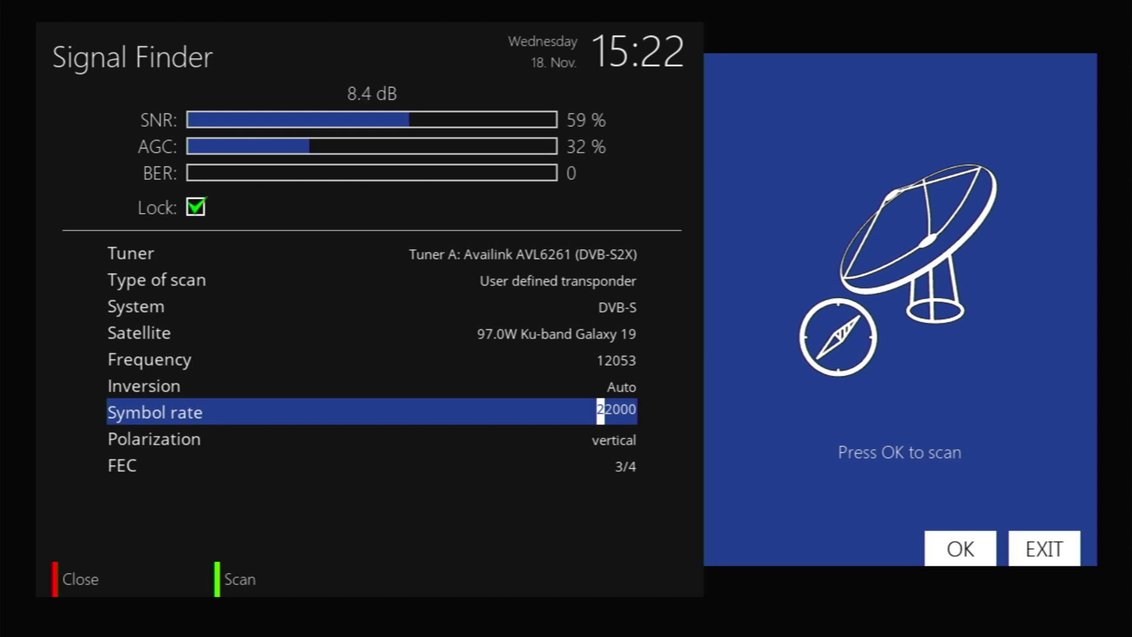
pyautogui.write('0')
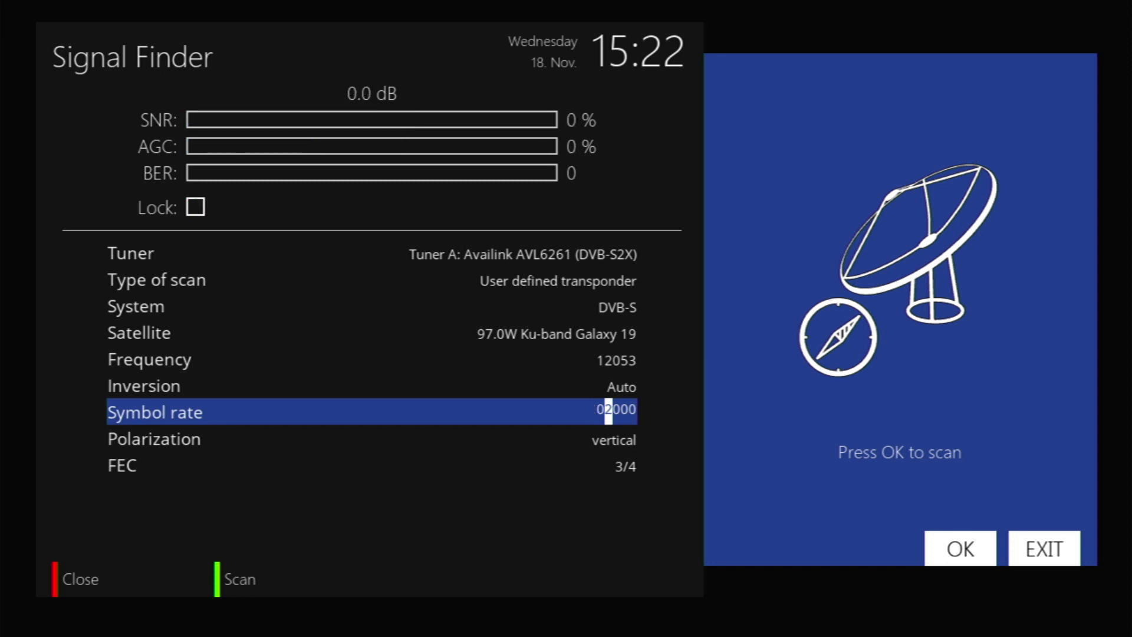
pyautogui.press('Left')
pyautogui.write('2')
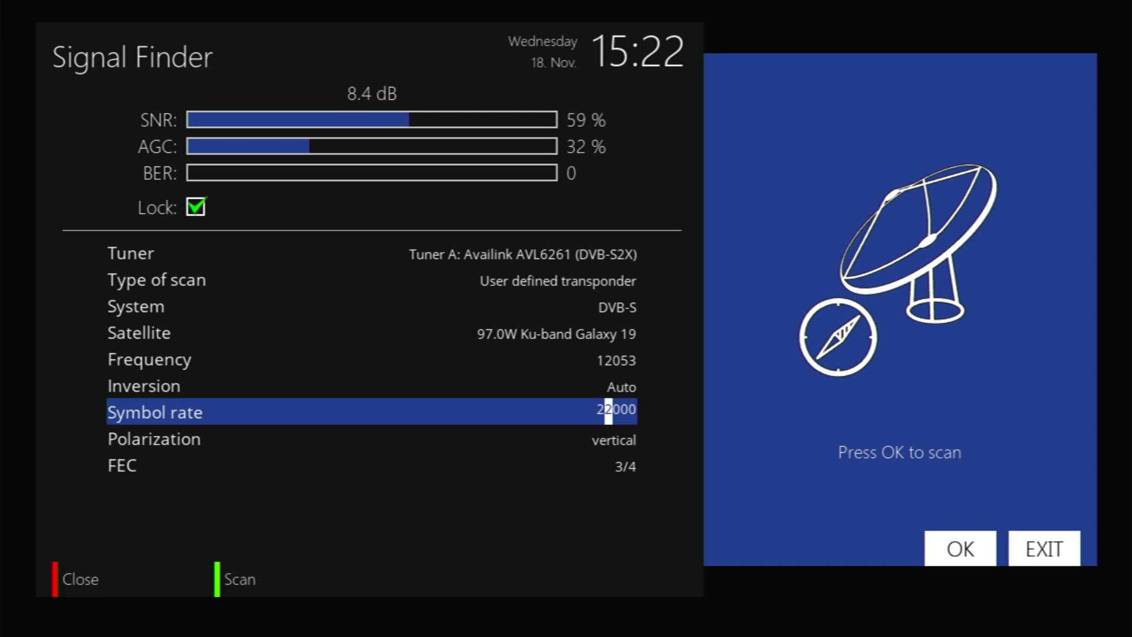
# Try the next FEC option for the transponder and return it to 3/4
pyautogui.press('Down')
pyautogui.press('Down')
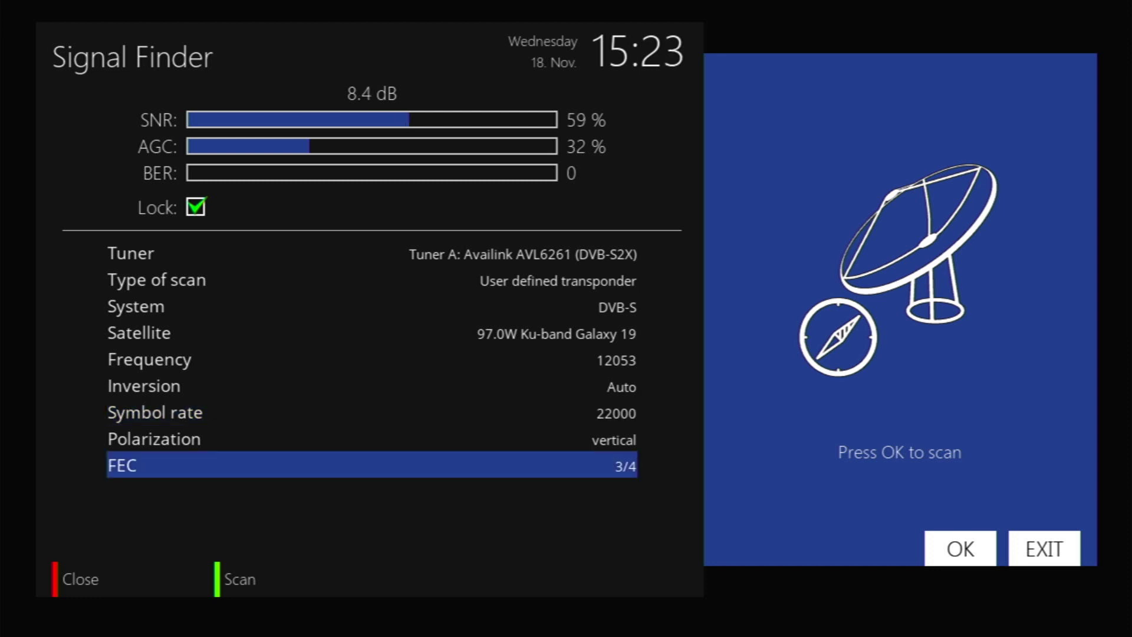
pyautogui.press('Right')
pyautogui.press('Left')
# Switch the transponder's system to DVB-S2
pyautogui.press('Up')
pyautogui.press('Up')
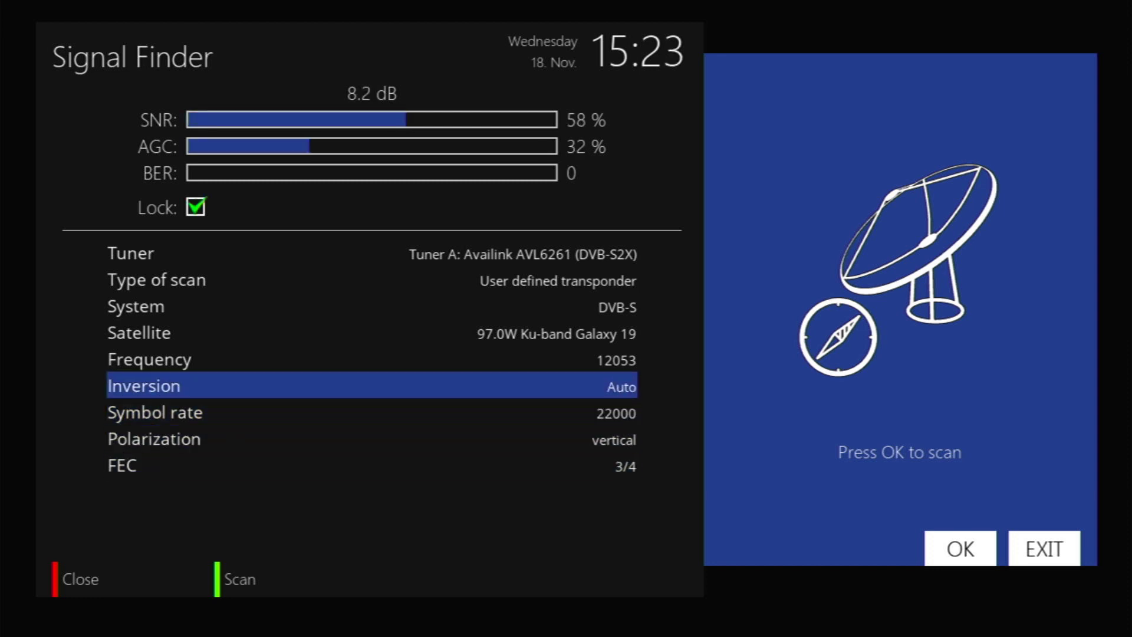
pyautogui.press('Up')
pyautogui.press('Up')
pyautogui.press('Up')
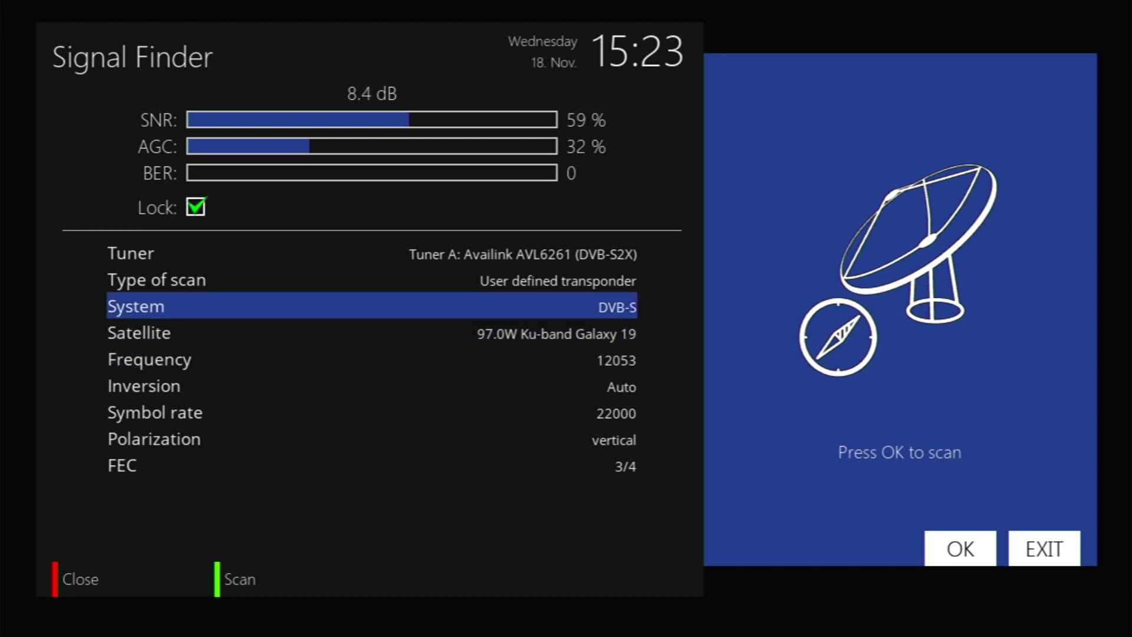
pyautogui.press('Right')
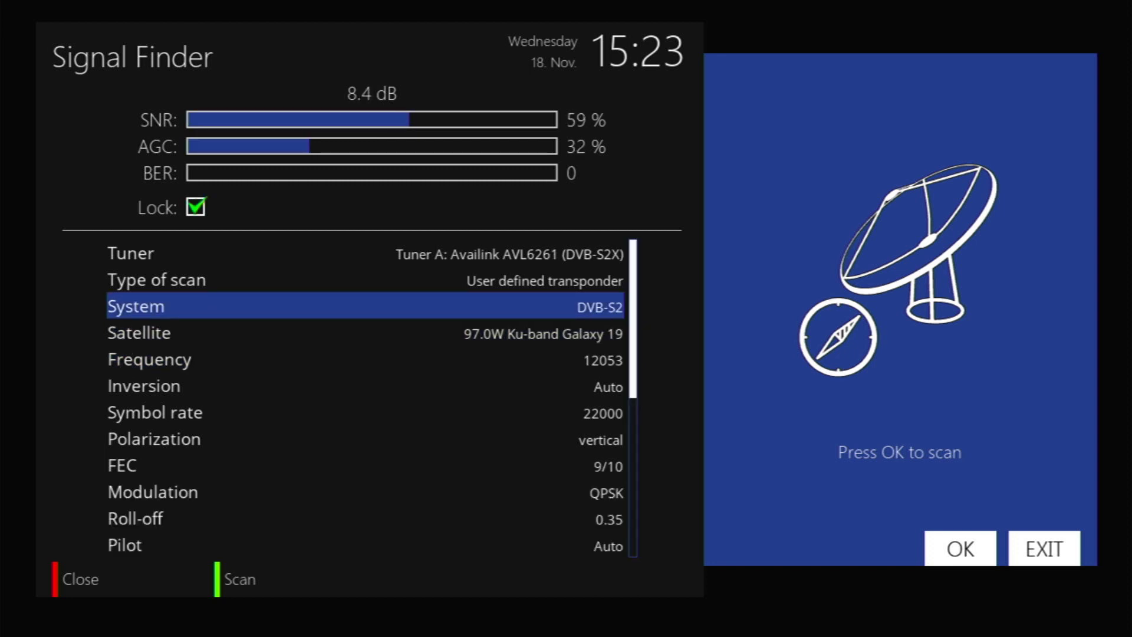
# Try 8PSK modulation for the DVB-S2 transponder and return it to QPSK
pyautogui.press('Down')
pyautogui.press('Down')
pyautogui.press('Down')
pyautogui.press('Down')
pyautogui.press('Down')
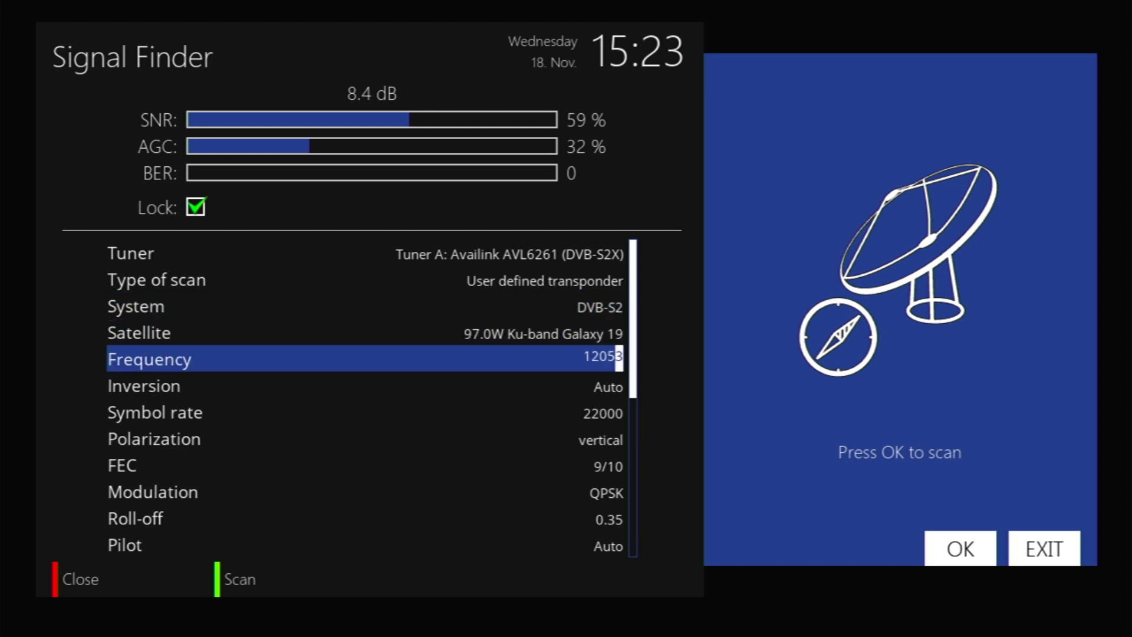
pyautogui.press('Down')
pyautogui.press('Down')
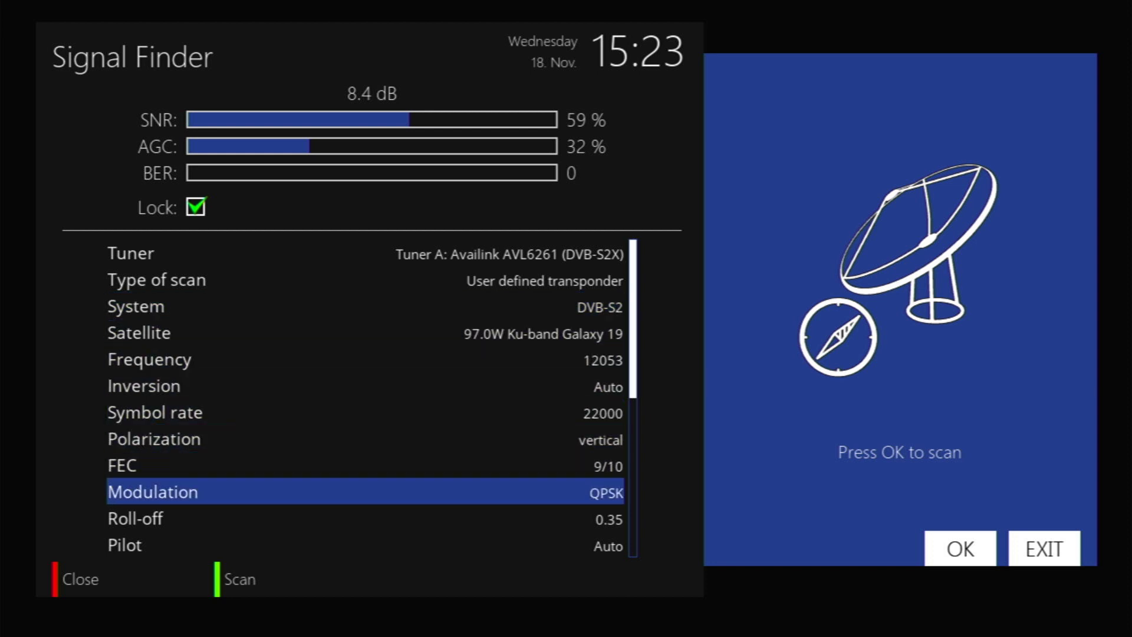
pyautogui.press('Right')
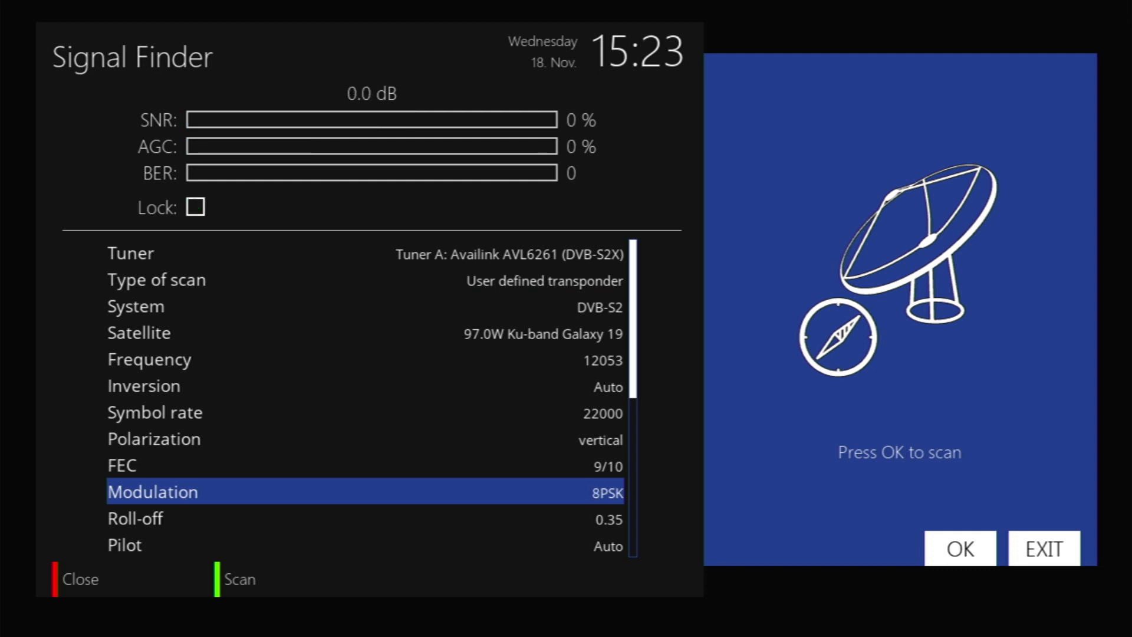
pyautogui.press('Left')
# Set the system to DVB-S and scan the user-defined transponder for channels
pyautogui.press('Up')
pyautogui.press('Up')
pyautogui.press('Up')
pyautogui.press('Up')
pyautogui.press('Up')
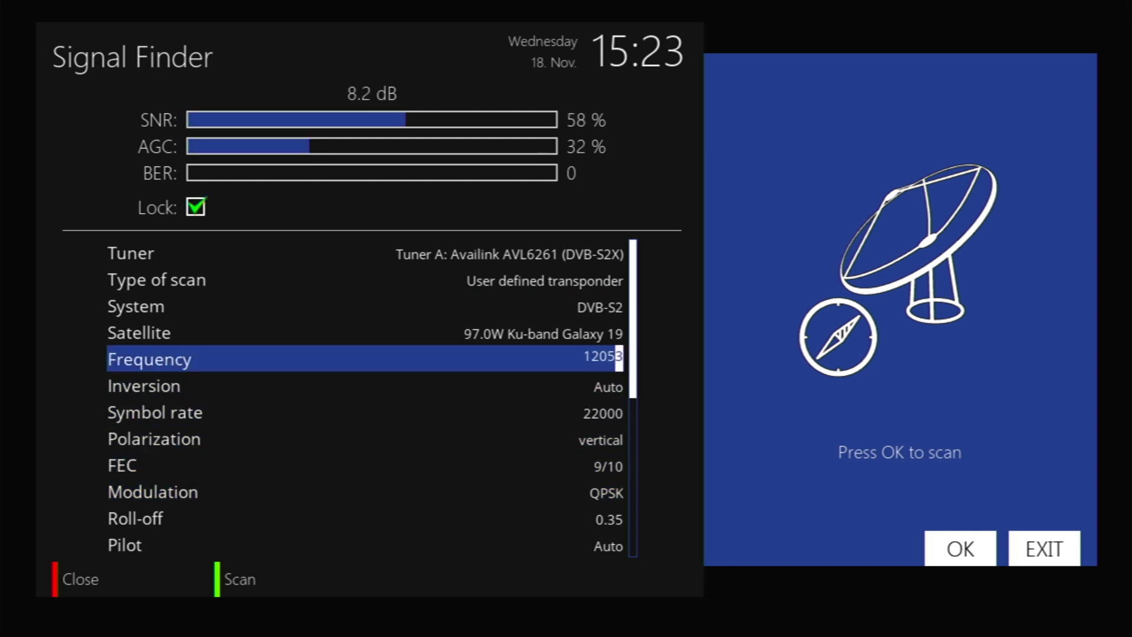
pyautogui.press('Up')
pyautogui.press('Up')
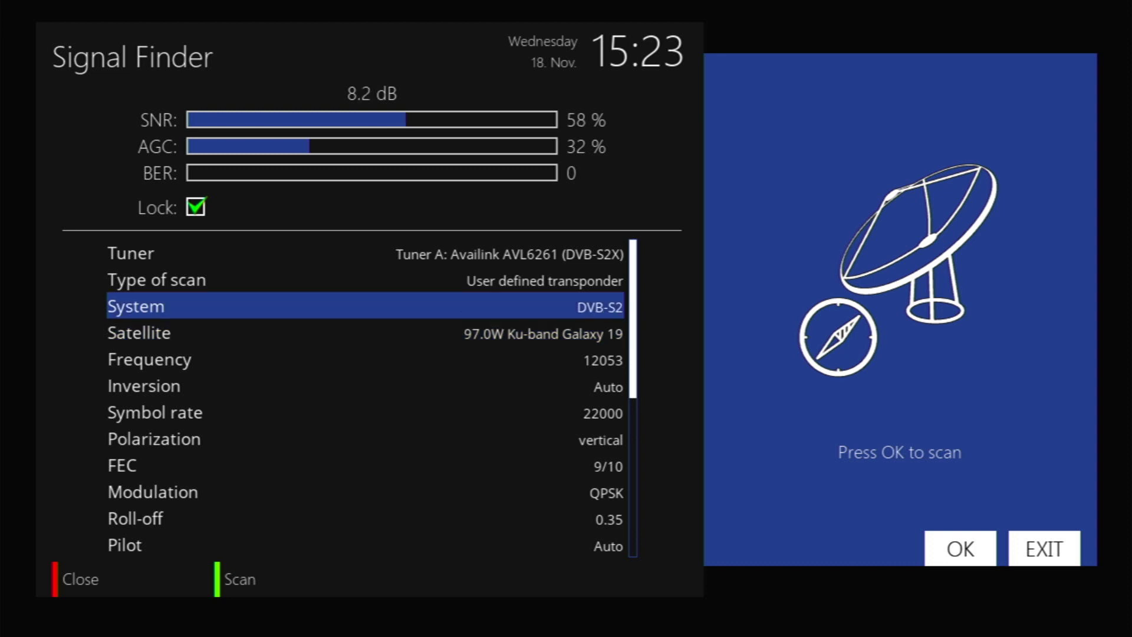
pyautogui.press('Left')
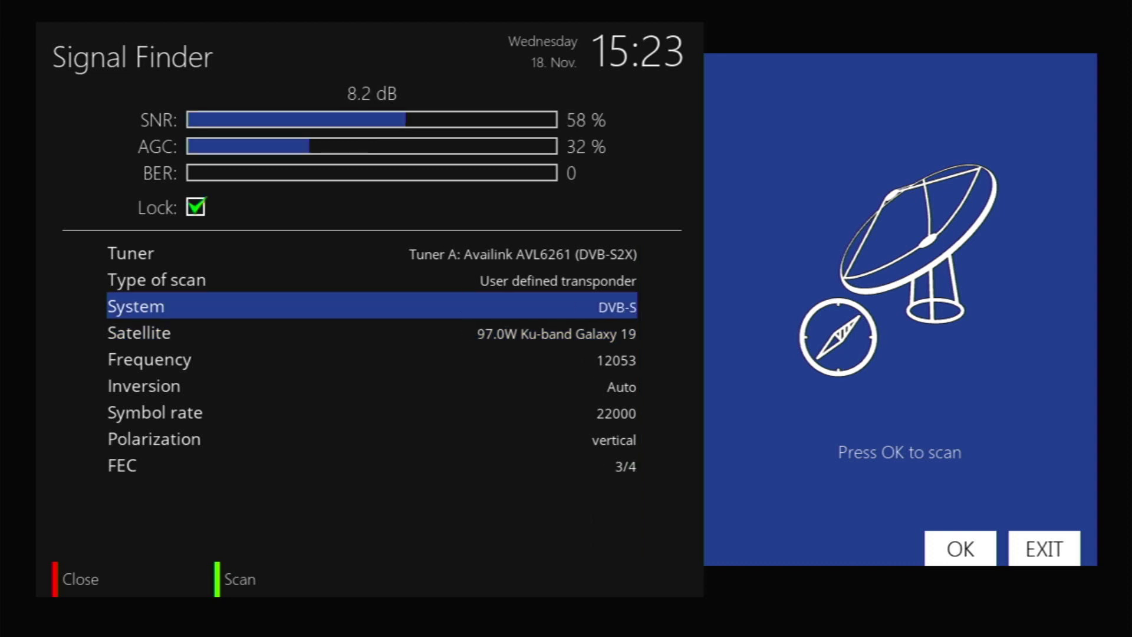
pyautogui.press('Return')
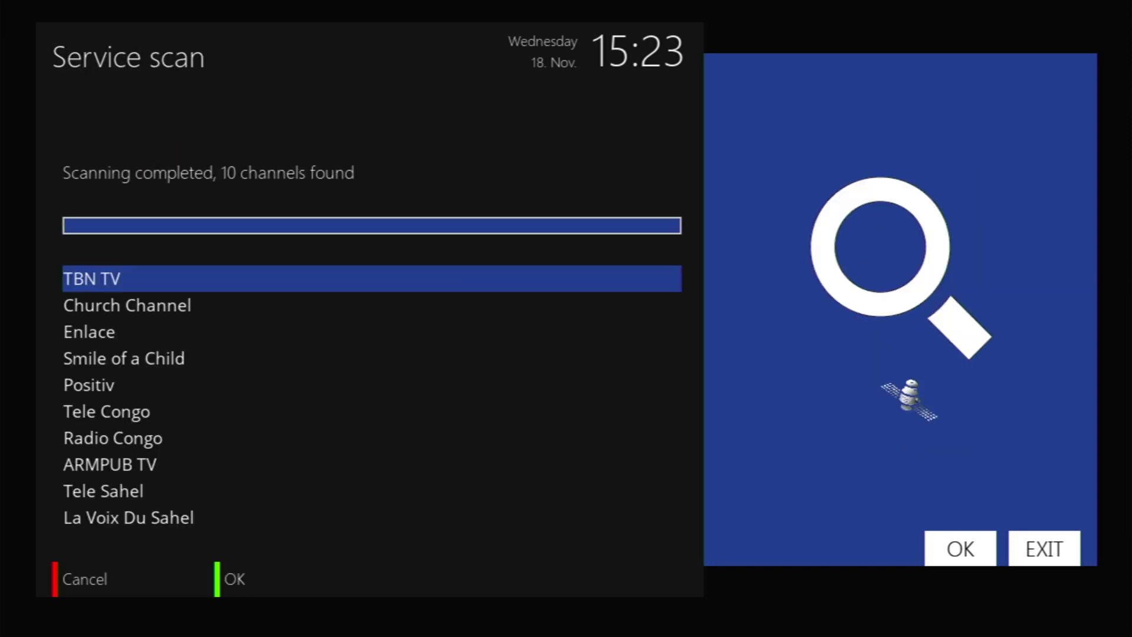
# Look through the list of channels found by the service scan and close the results with confirmation
pyautogui.press('Down')
pyautogui.press('Down')
pyautogui.press('Down')
pyautogui.press('Down')
pyautogui.press('Down')
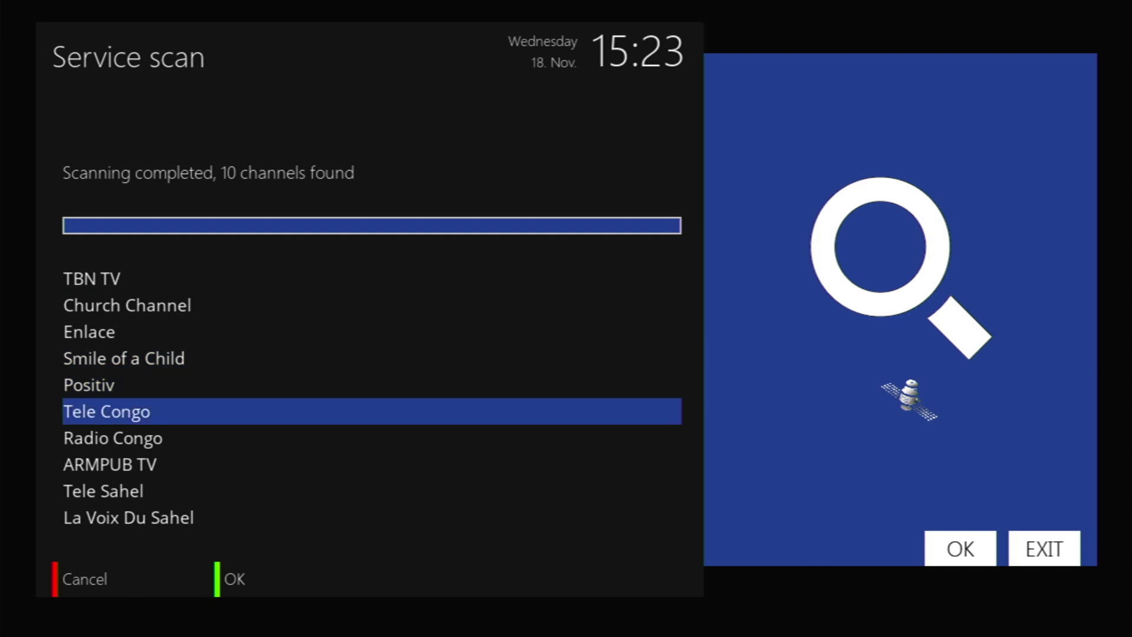
pyautogui.press('Up')
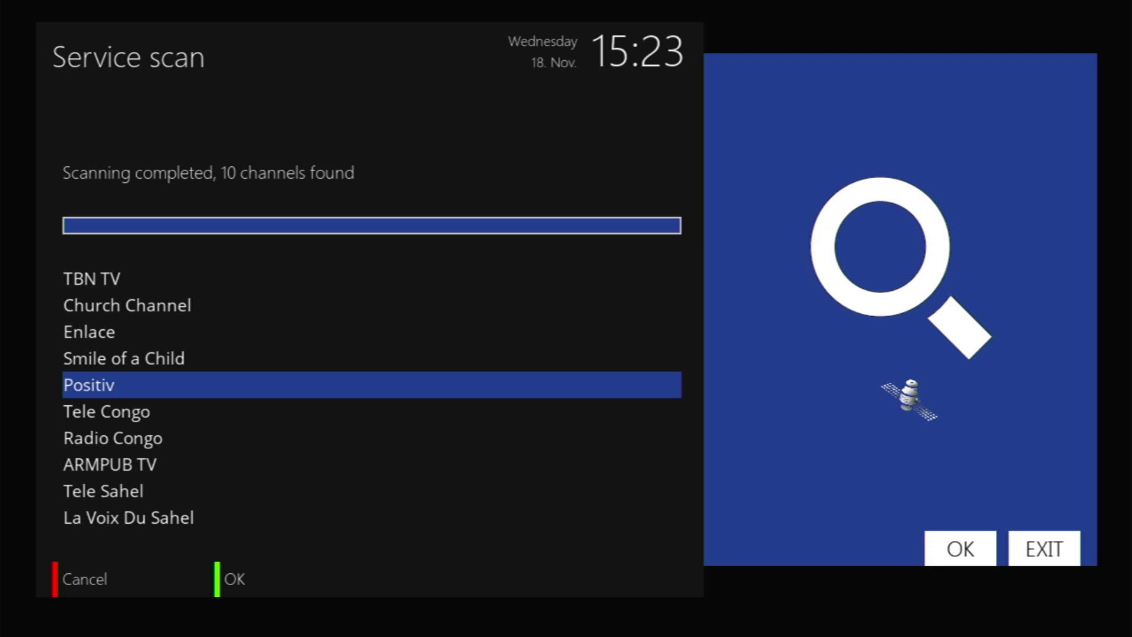
pyautogui.press('Up')
pyautogui.press('Up')
pyautogui.press('Up')
pyautogui.press('Up')
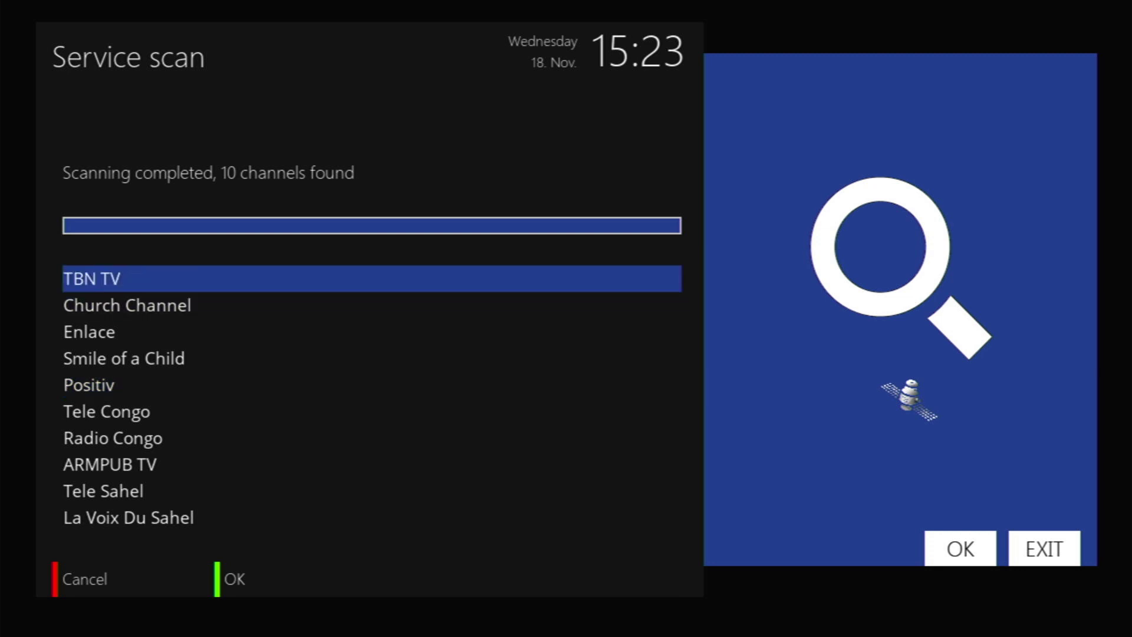
pyautogui.press('Up')
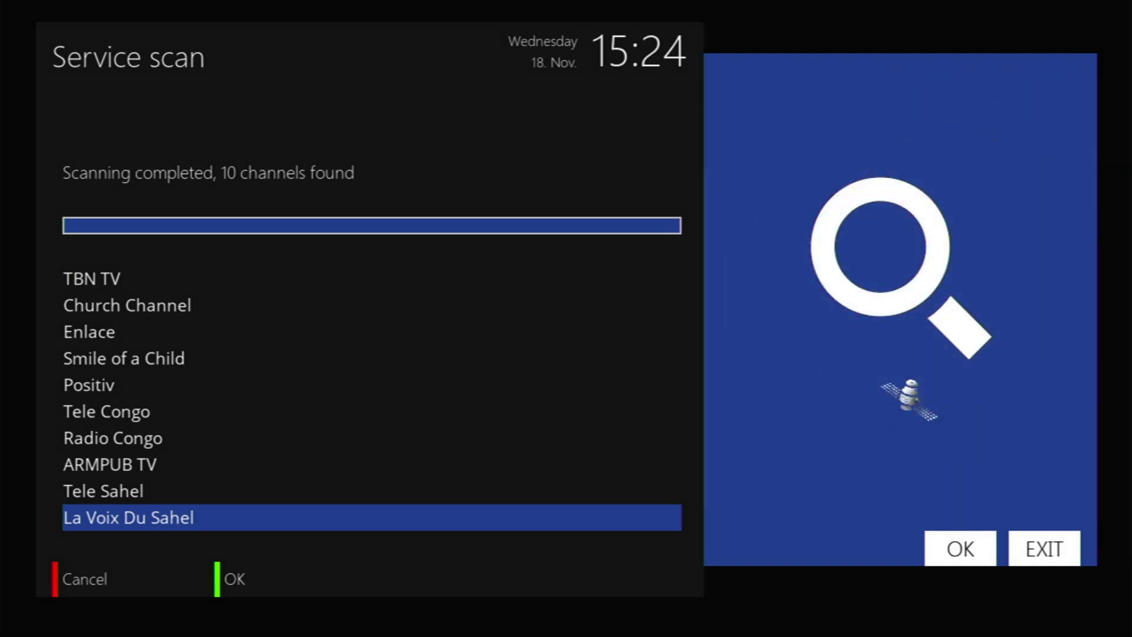
pyautogui.press('Return')
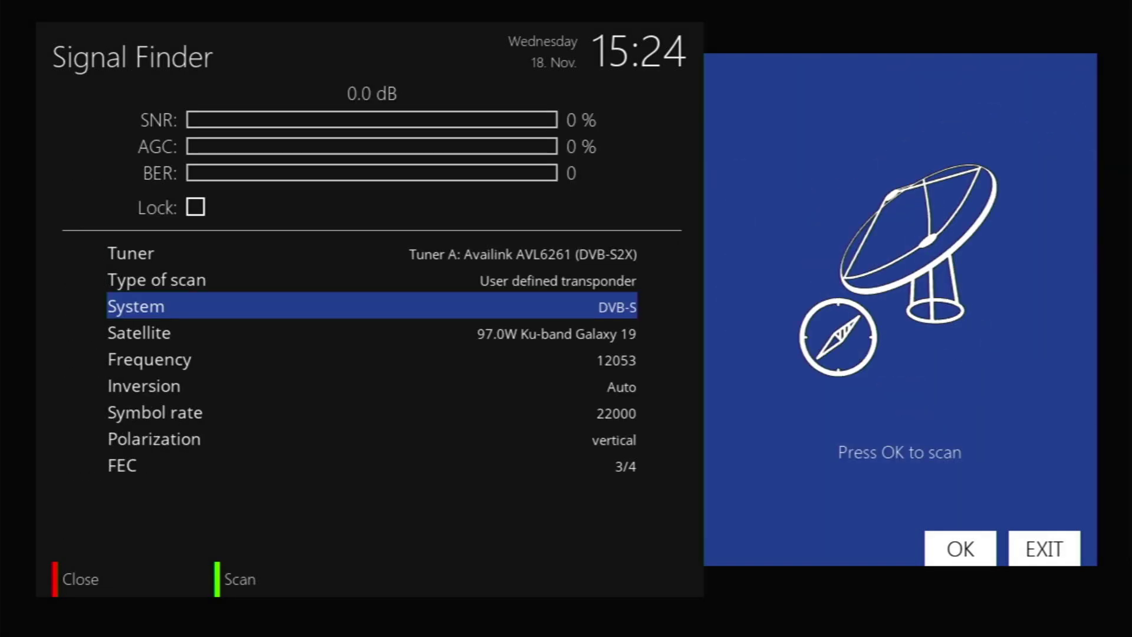
# Leave Signal Finder, open the Last Scanned bouquet in the TV channel selection and tune to Tele Congo
pyautogui.press('Escape')
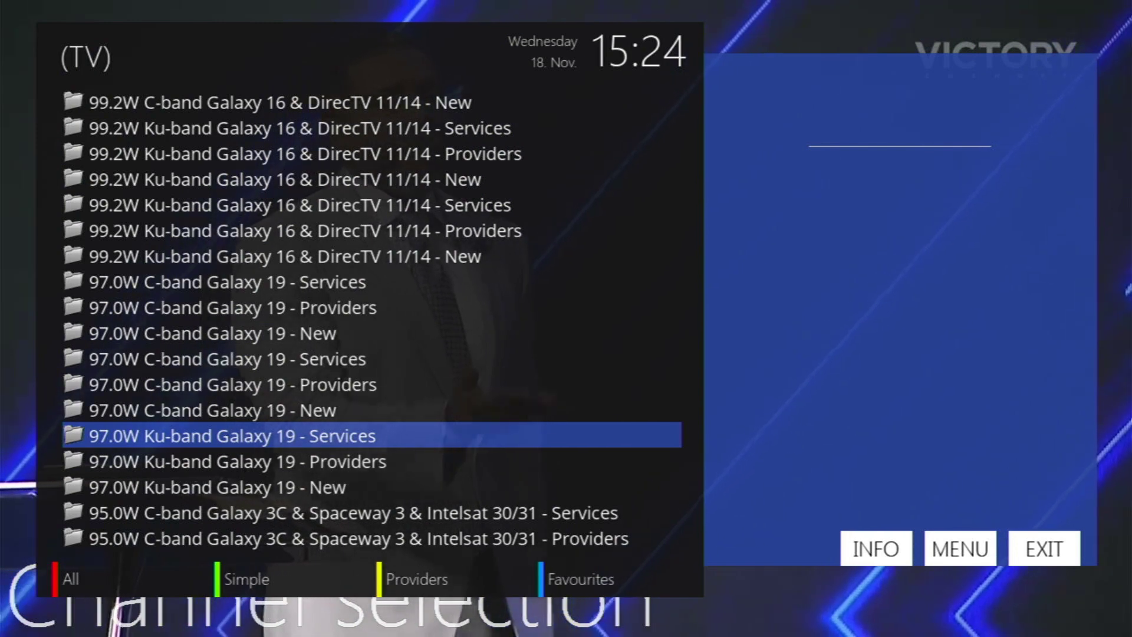
pyautogui.press('F2')
pyautogui.press('Down')
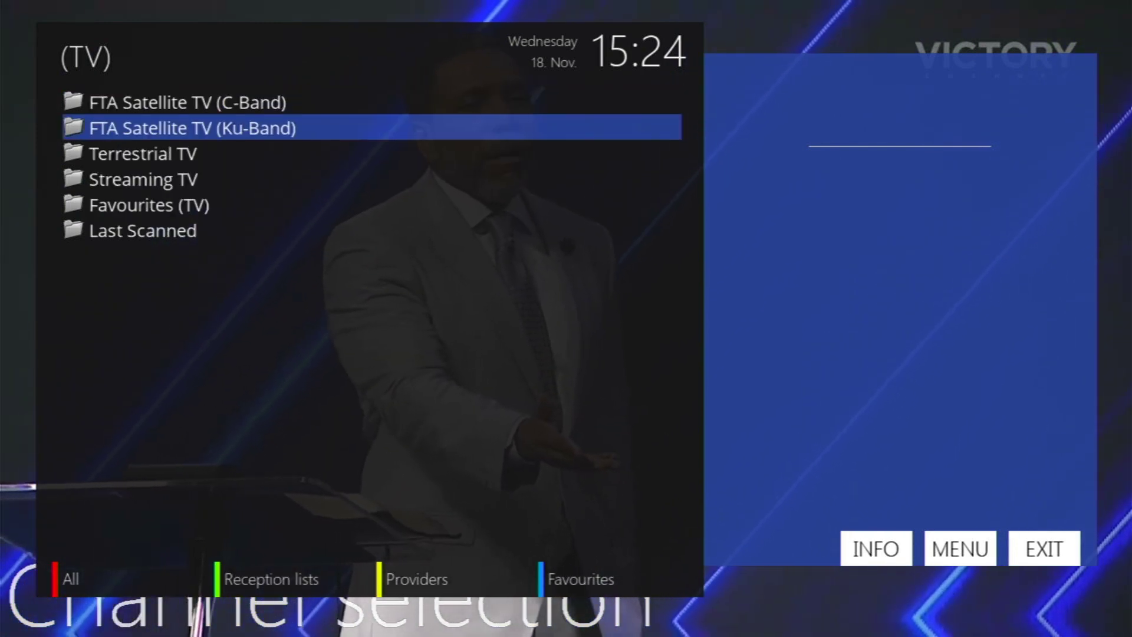
pyautogui.press('Down')
pyautogui.press('Down')
pyautogui.press('Down')
pyautogui.press('Down')
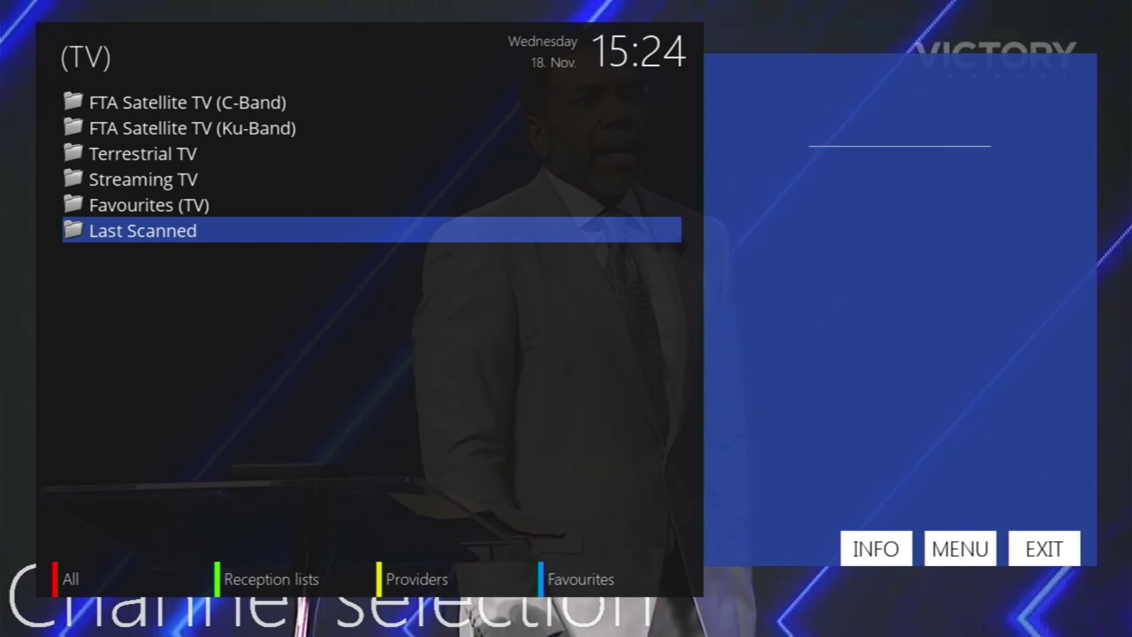
pyautogui.press('Return')
pyautogui.press('Return')
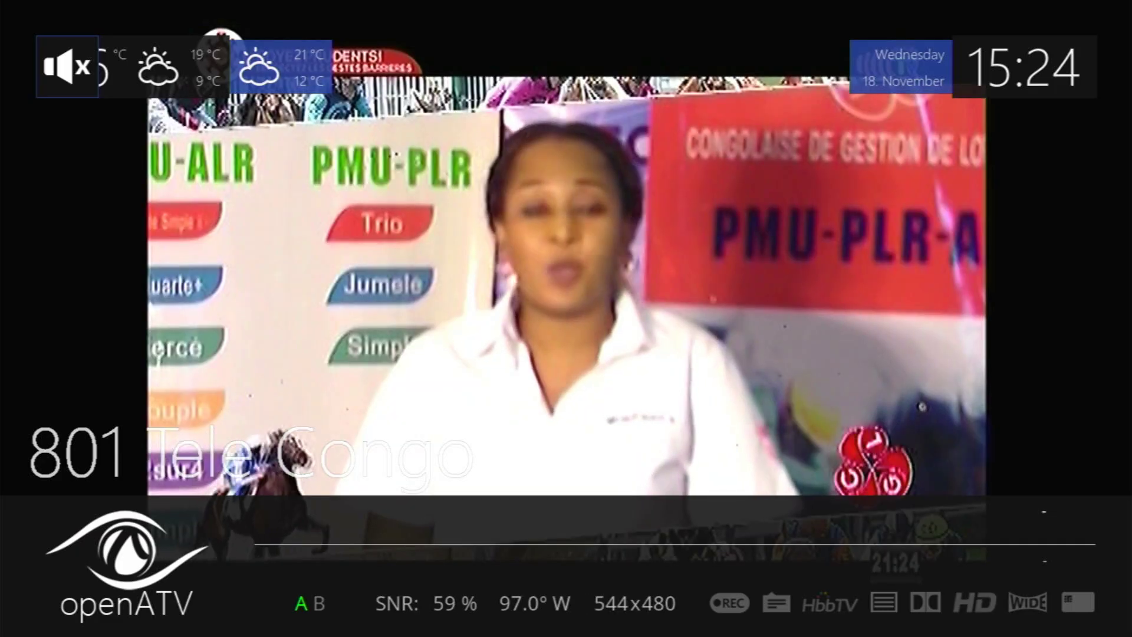
# Check the newly scanned channels by tuning through them, including Church Channel, Enlace, Tele Congo and La Voix Du Sahel
pyautogui.press('Return')
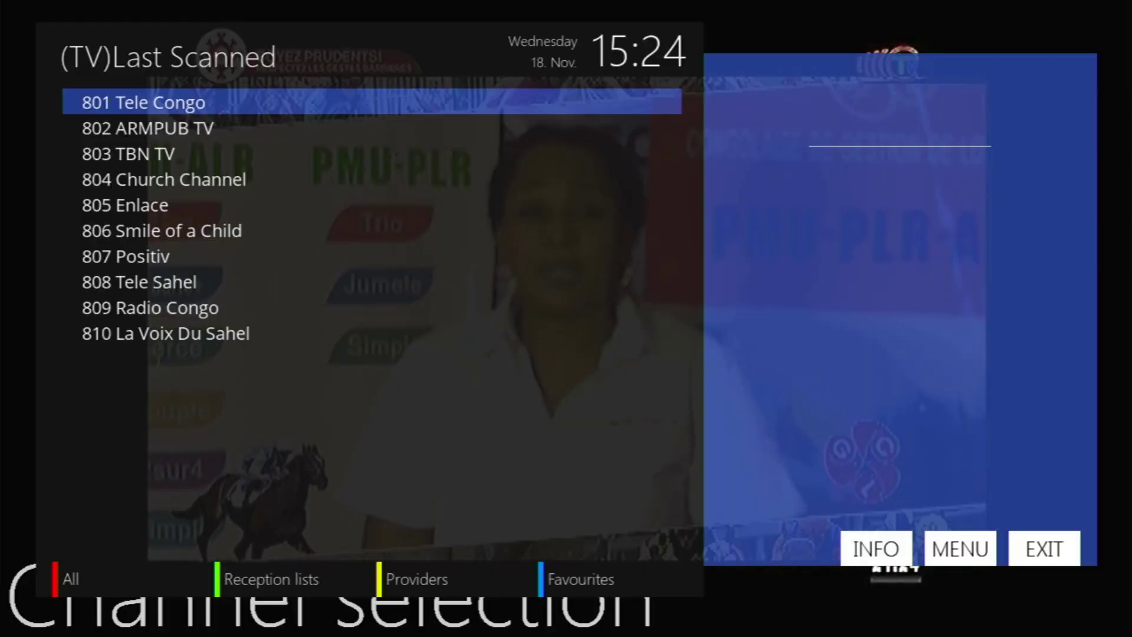
pyautogui.press('Escape')
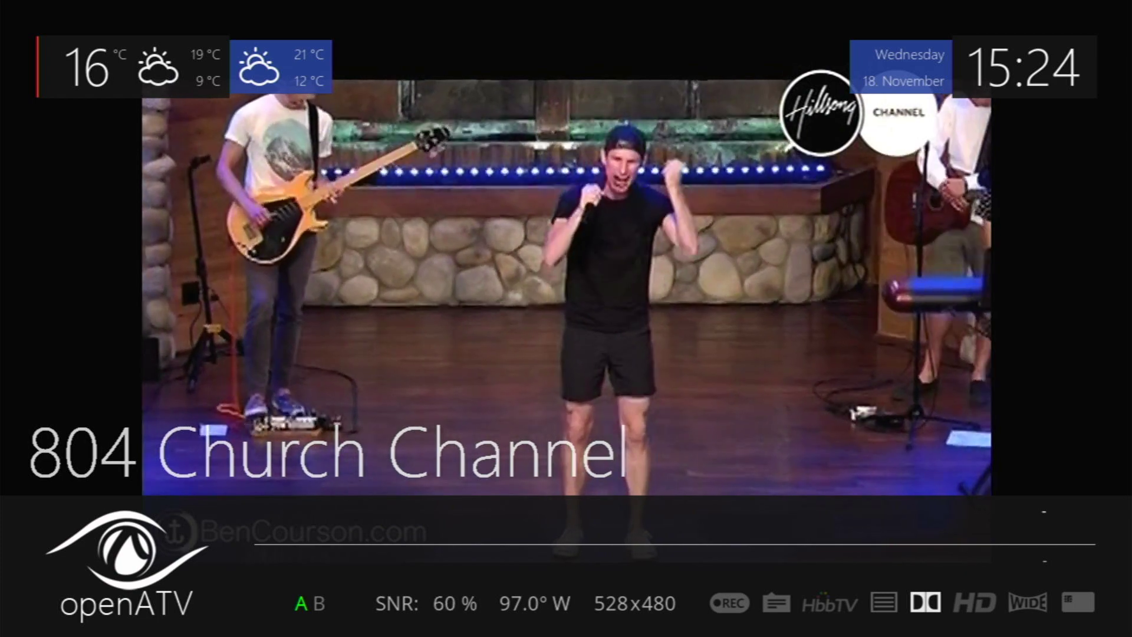
pyautogui.press('Up')
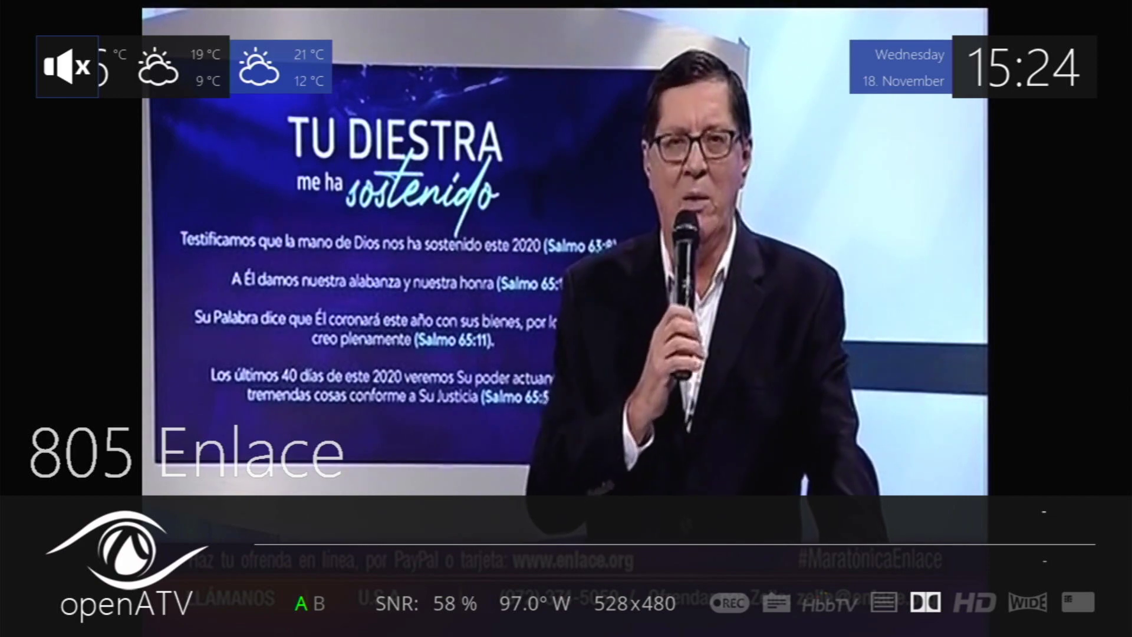
pyautogui.press('Up')
pyautogui.press('Up')
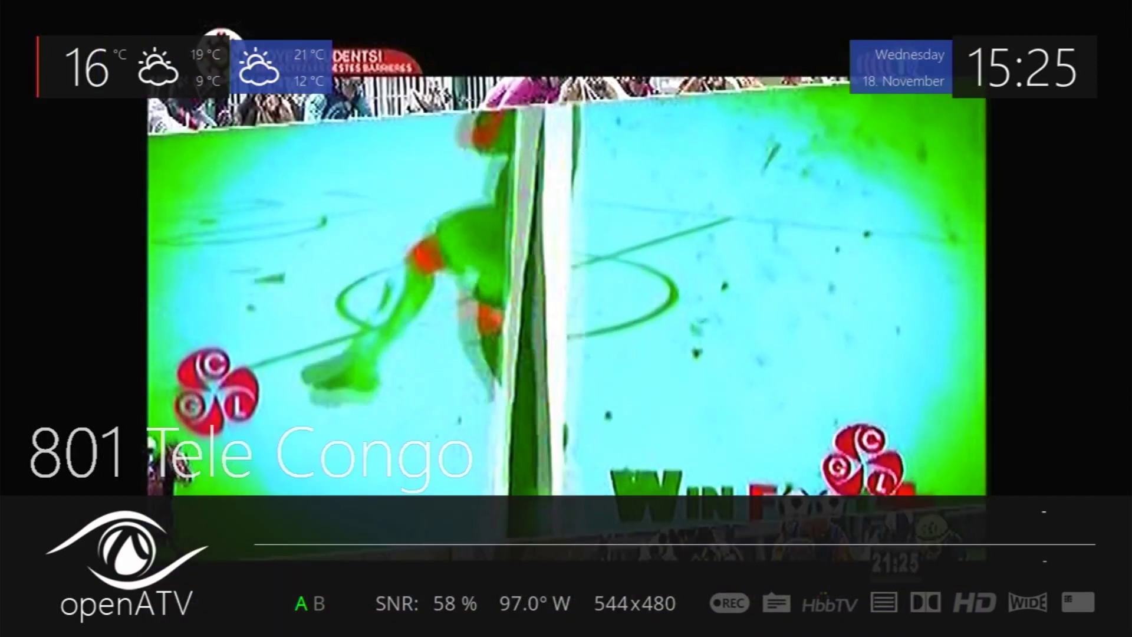
pyautogui.press('Up')
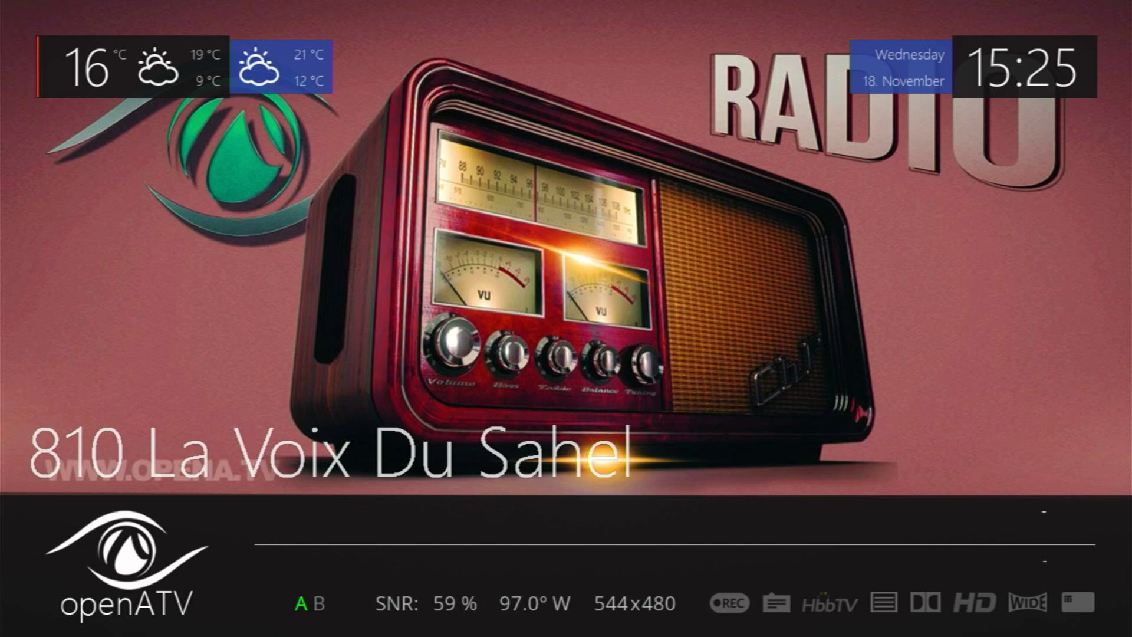
pyautogui.press('Down')
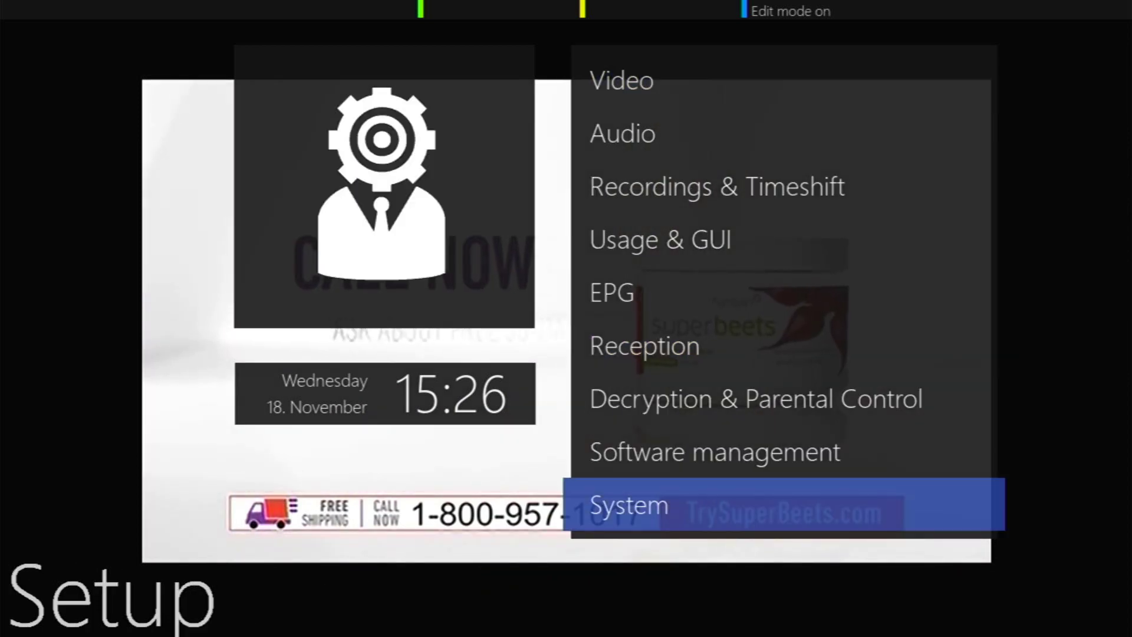
pyautogui.press('Return')
pyautogui.press('Up')
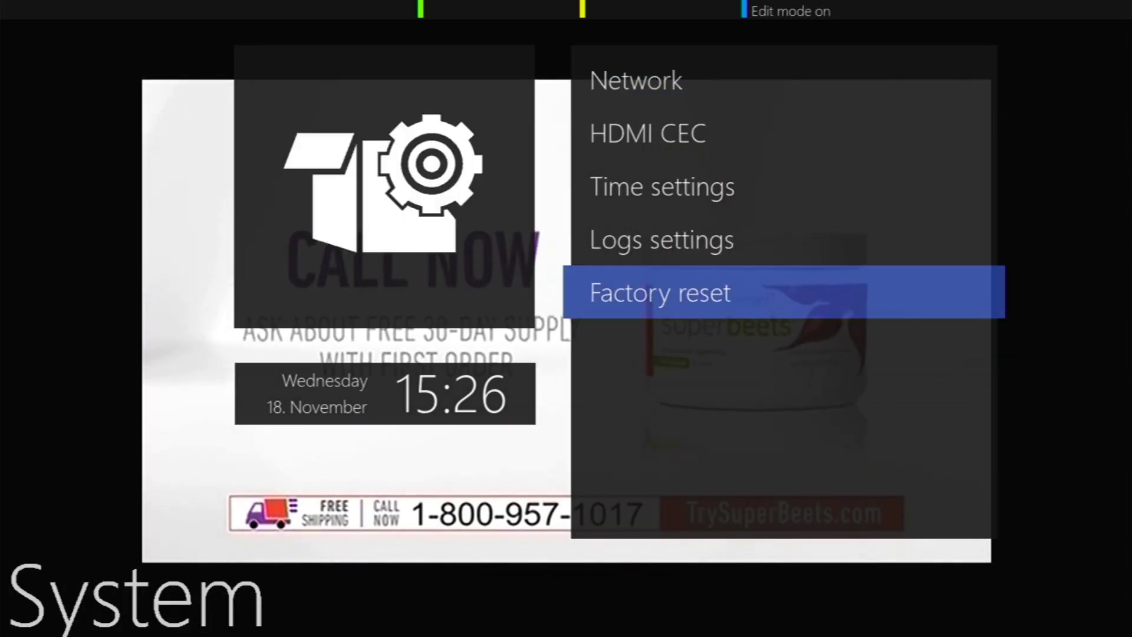
pyautogui.press('Escape')
# Open Signal Finder from the receiver's Reception setup
pyautogui.press('Up')
pyautogui.press('Up')
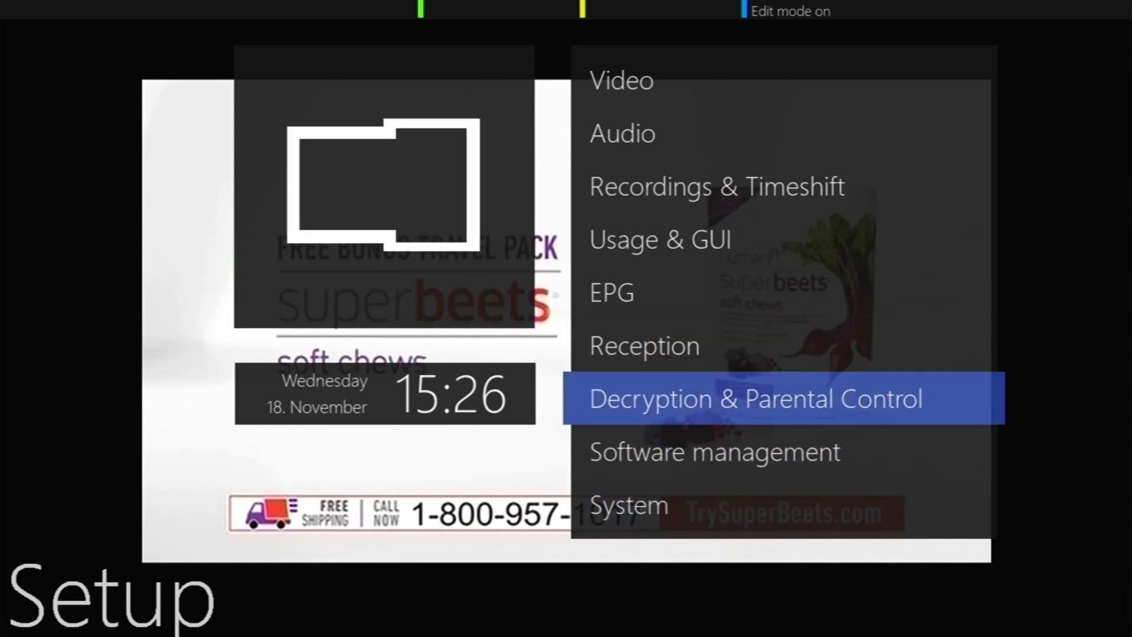
pyautogui.press('Up')
pyautogui.press('Return')
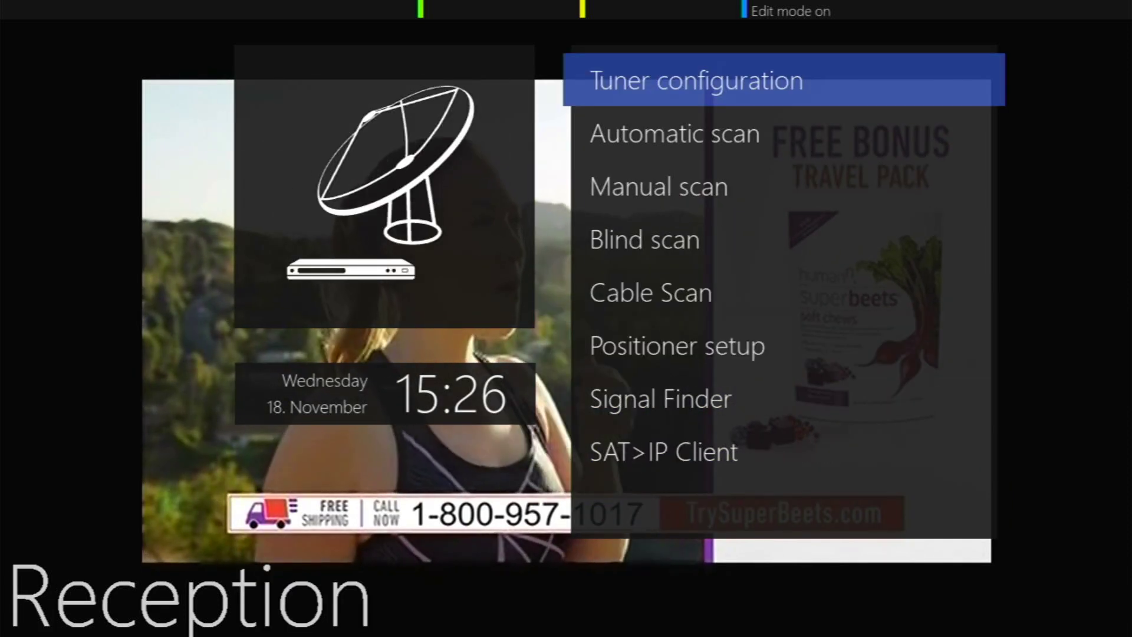
pyautogui.press('Up')
pyautogui.press('Up')
pyautogui.press('Return')
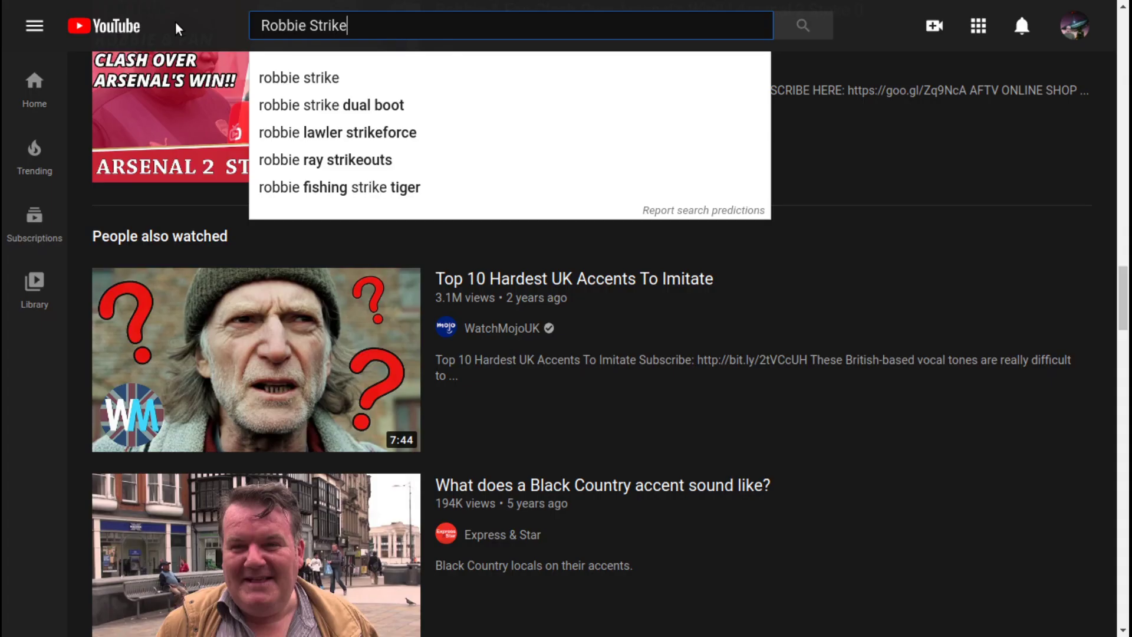
# Switch to YouTube, search for the satellite creator's channel by name and open its videos page
pyautogui.press('Return')
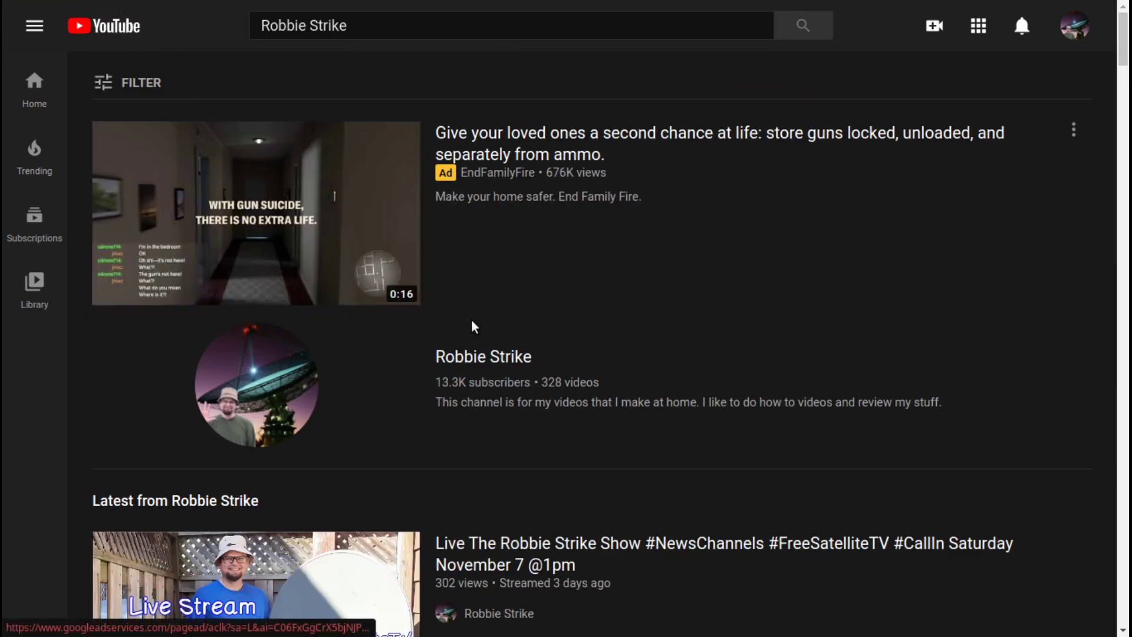
pyautogui.scroll(-10, 276, 397)
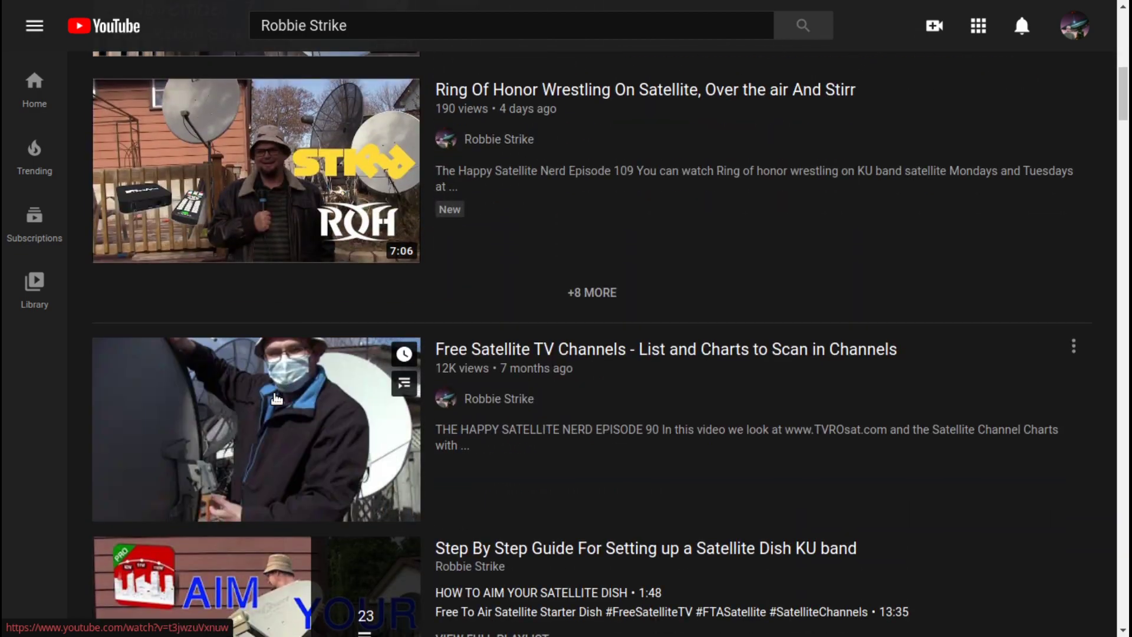
pyautogui.scroll(-2, 276, 396)
pyautogui.scroll(10, 275, 394)
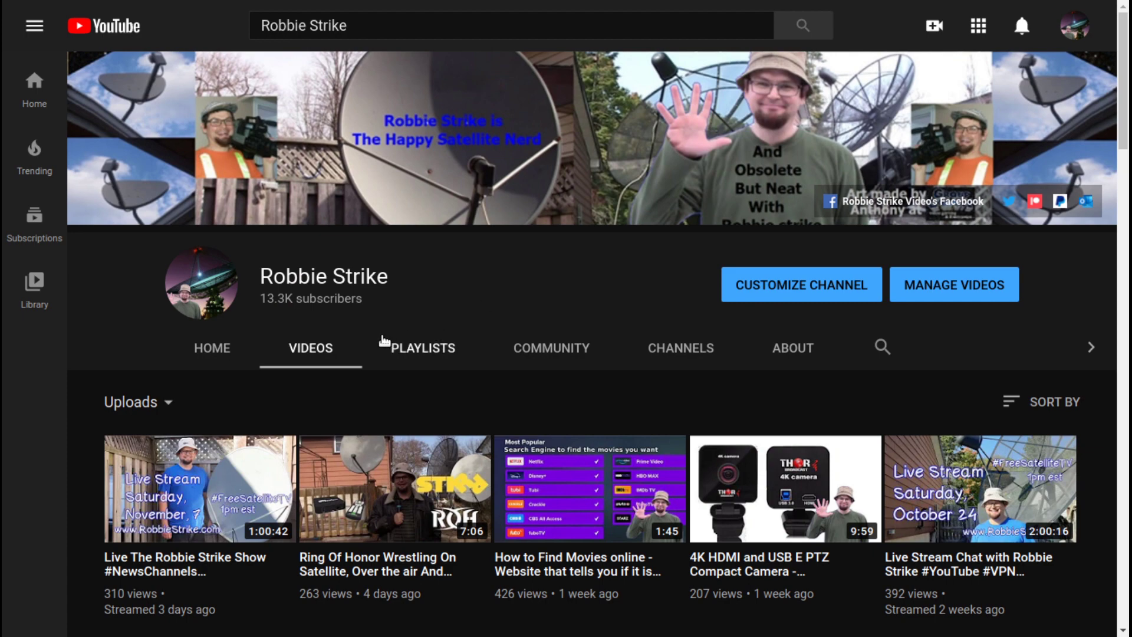
# Look through the channel's uploaded videos all the way down to the oldest ones
pyautogui.scroll(-6, 376, 397)
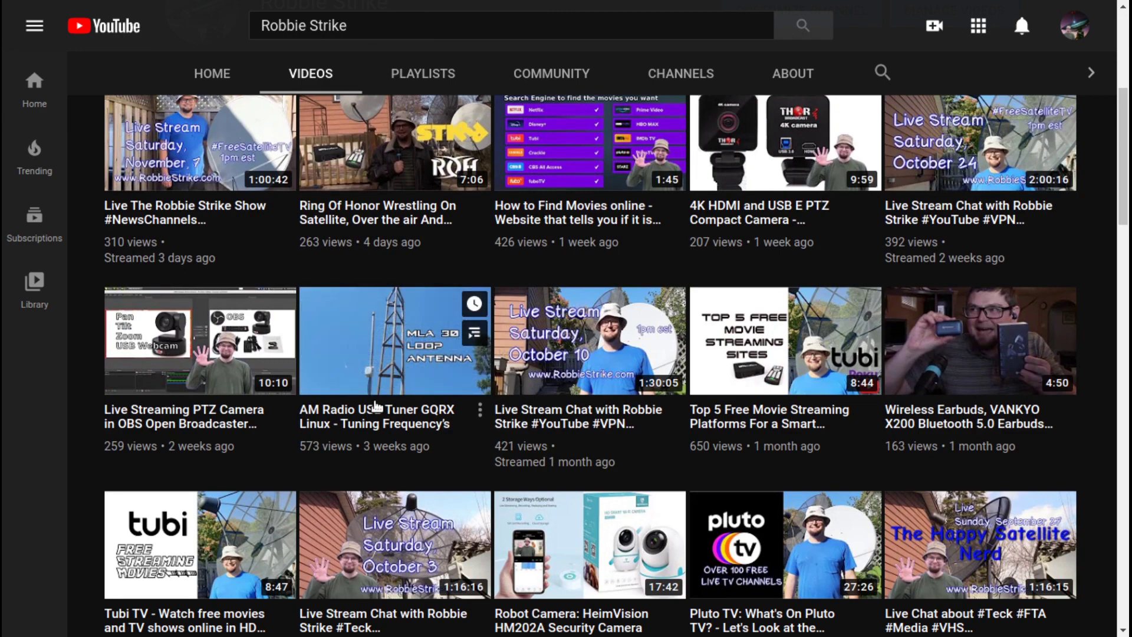
pyautogui.scroll(-3, 375, 407)
pyautogui.scroll(-4, 376, 406)
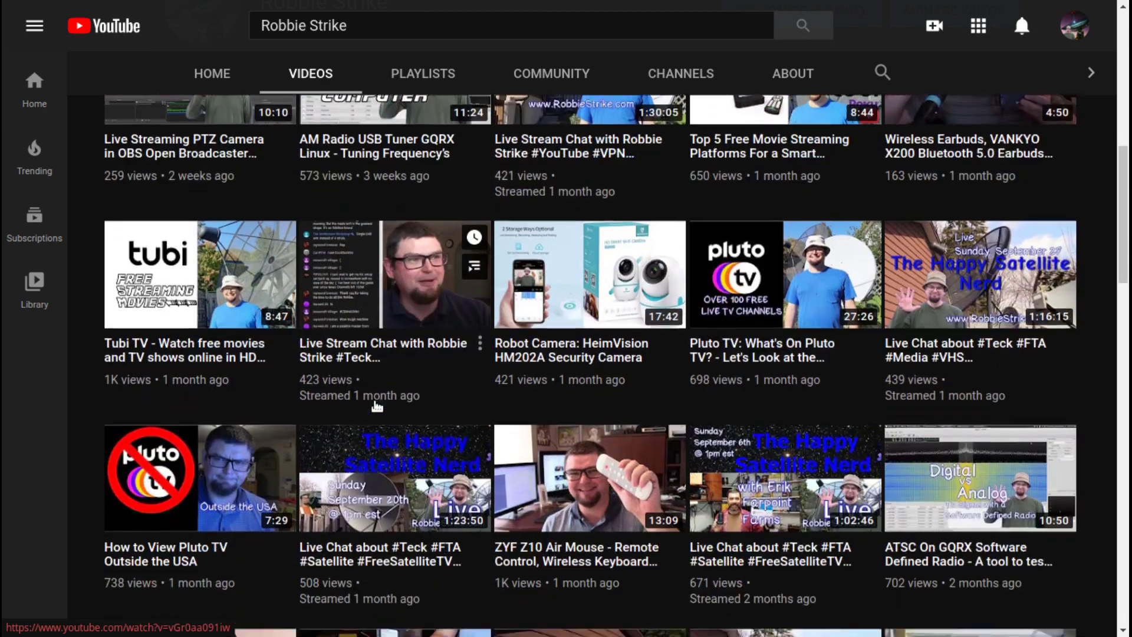
pyautogui.scroll(-6, 376, 406)
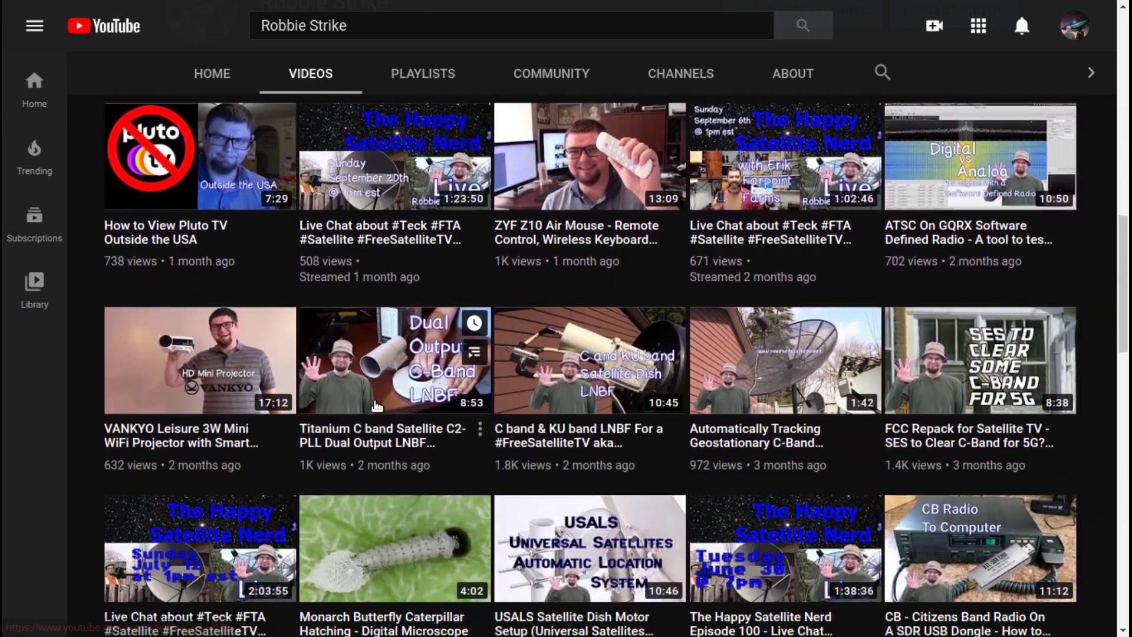
pyautogui.scroll(-7, 377, 407)
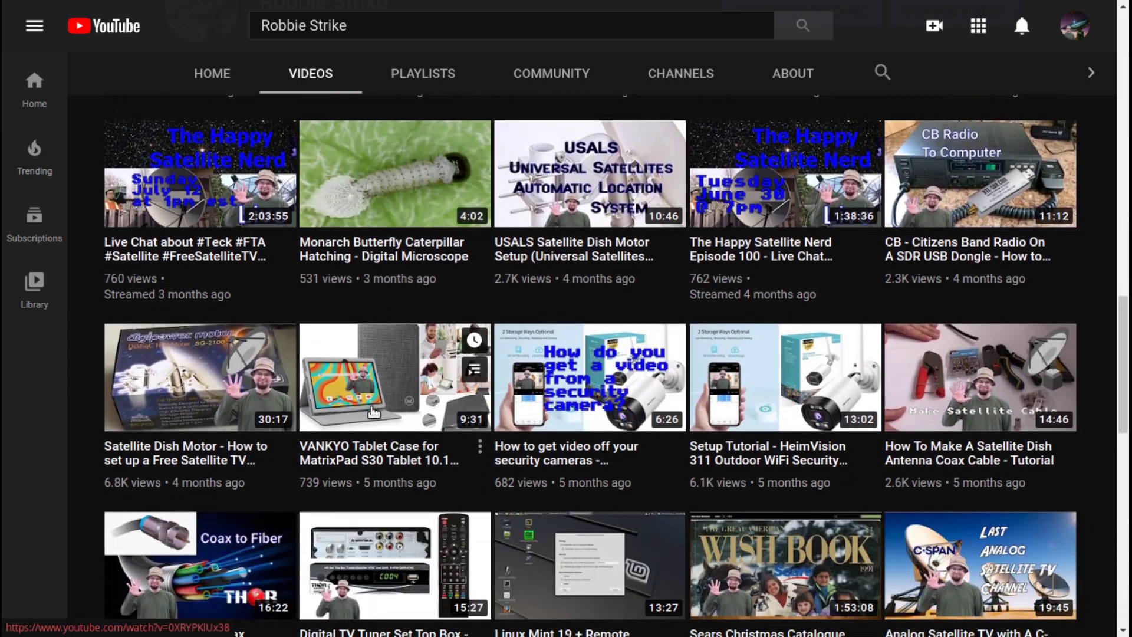
pyautogui.scroll(-10, 371, 415)
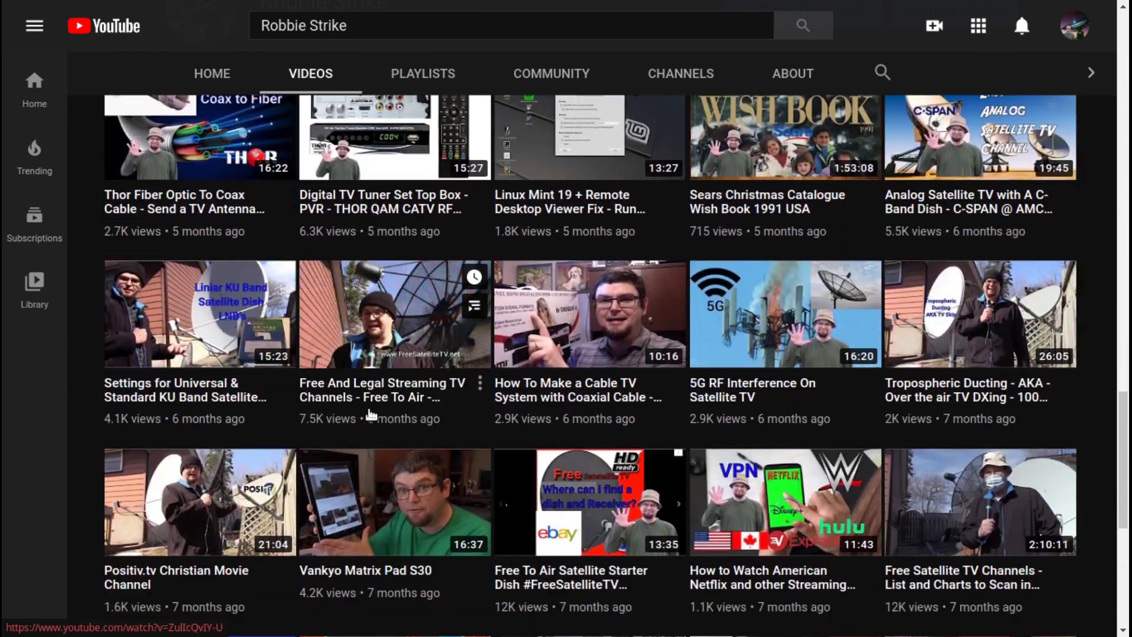
pyautogui.scroll(-8, 370, 421)
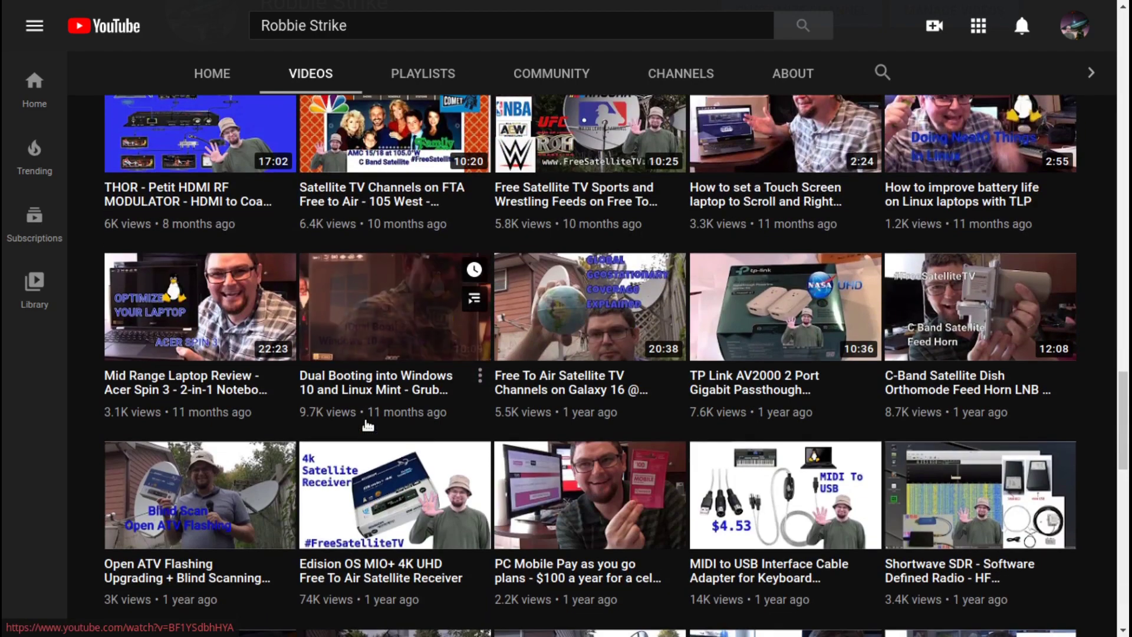
pyautogui.scroll(-10, 368, 425)
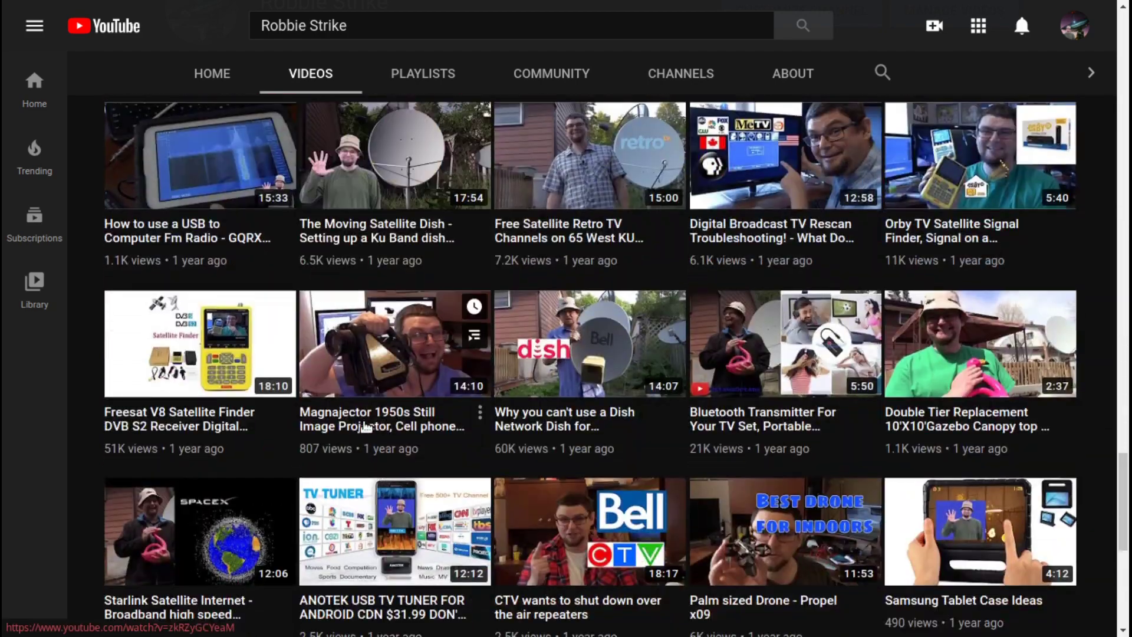
pyautogui.scroll(-7, 366, 428)
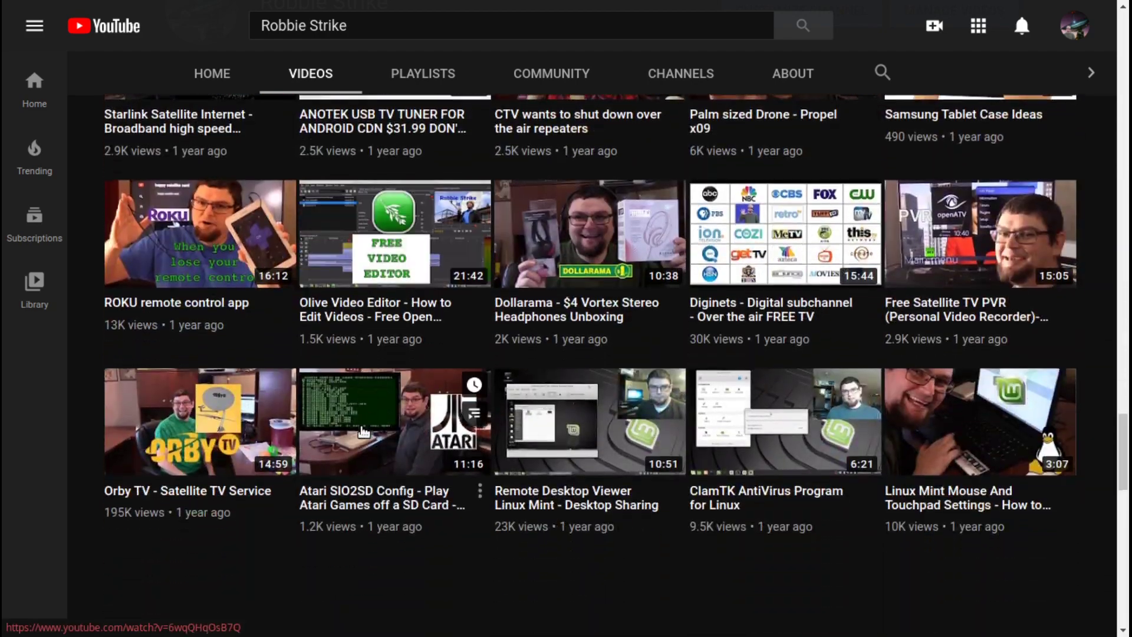
pyautogui.scroll(-10, 360, 430)
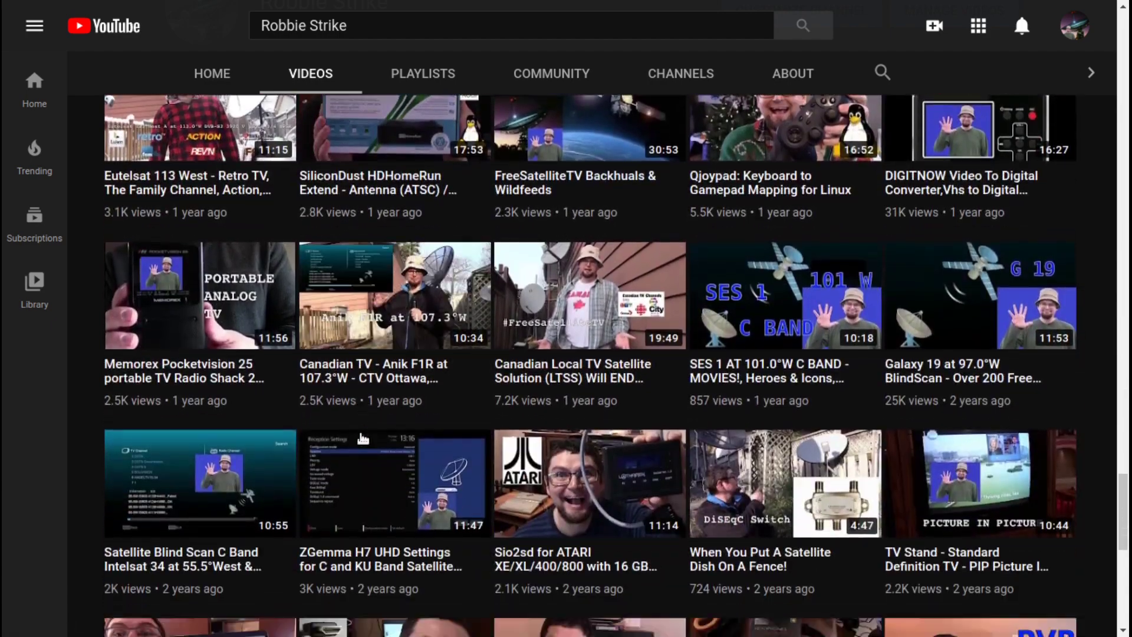
pyautogui.scroll(-11, 360, 439)
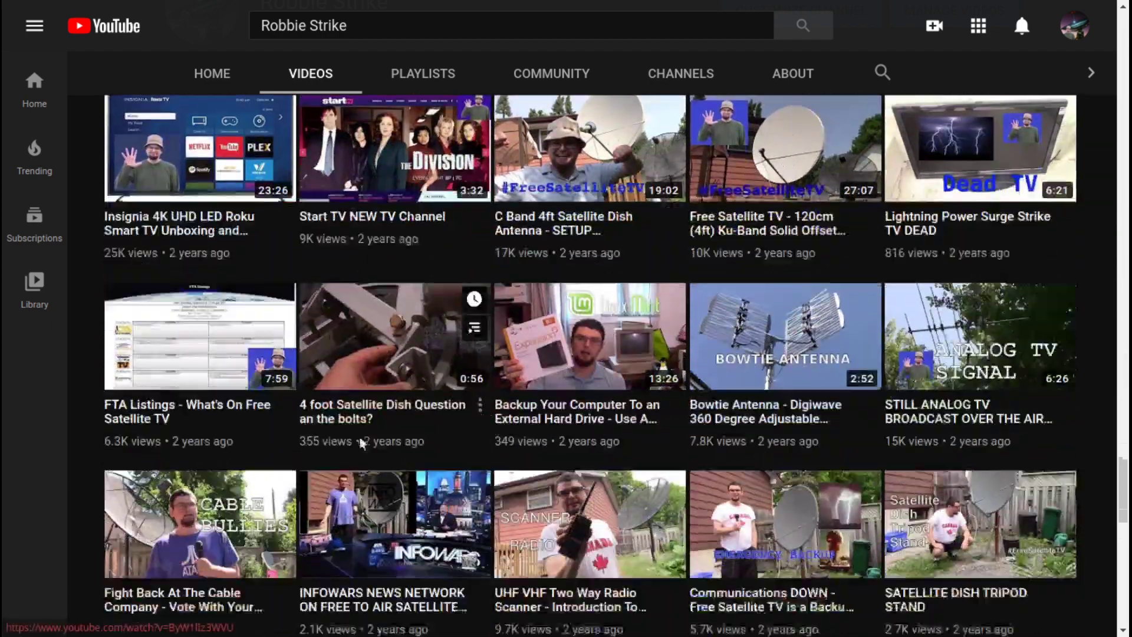
pyautogui.scroll(-5, 360, 437)
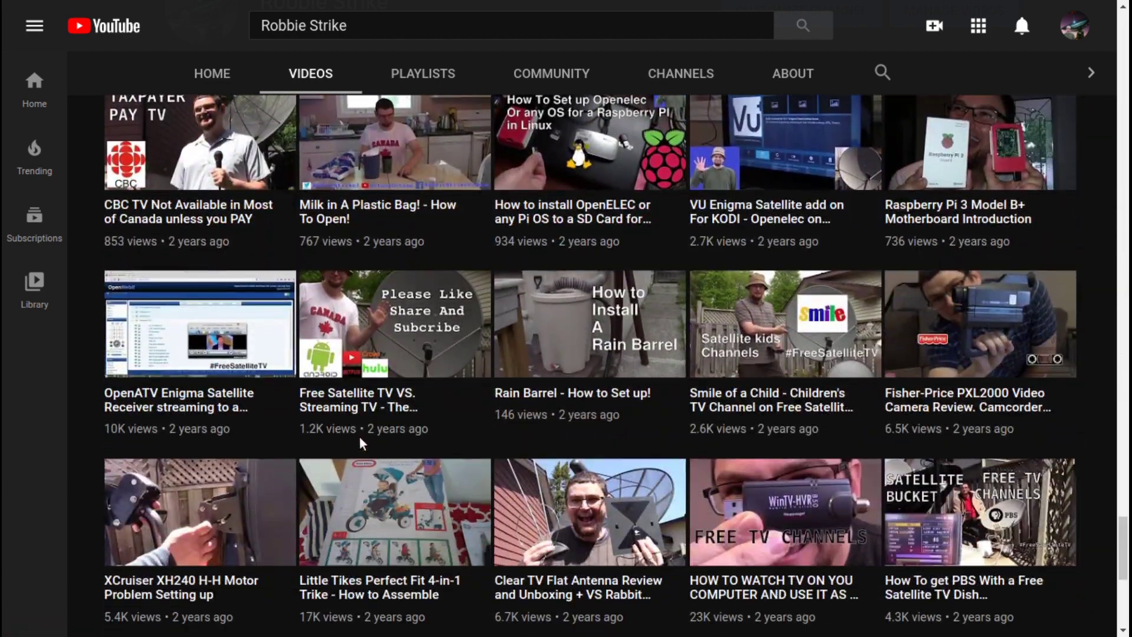
pyautogui.scroll(-4, 360, 437)
pyautogui.scroll(-3, 360, 437)
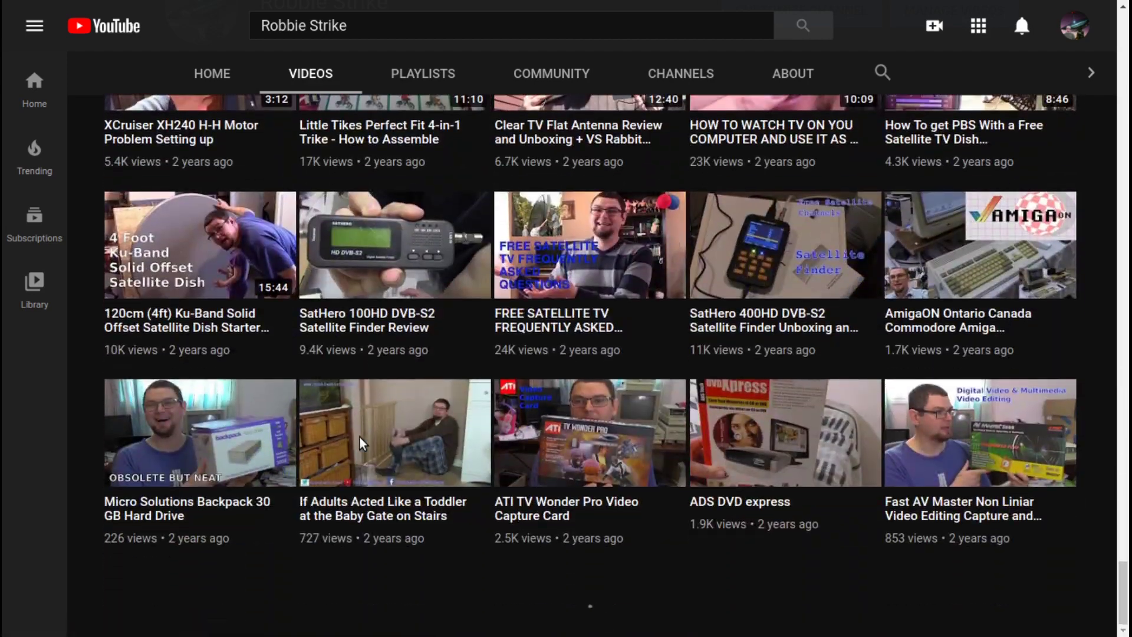
pyautogui.scroll(-3, 361, 443)
pyautogui.scroll(-16, 361, 444)
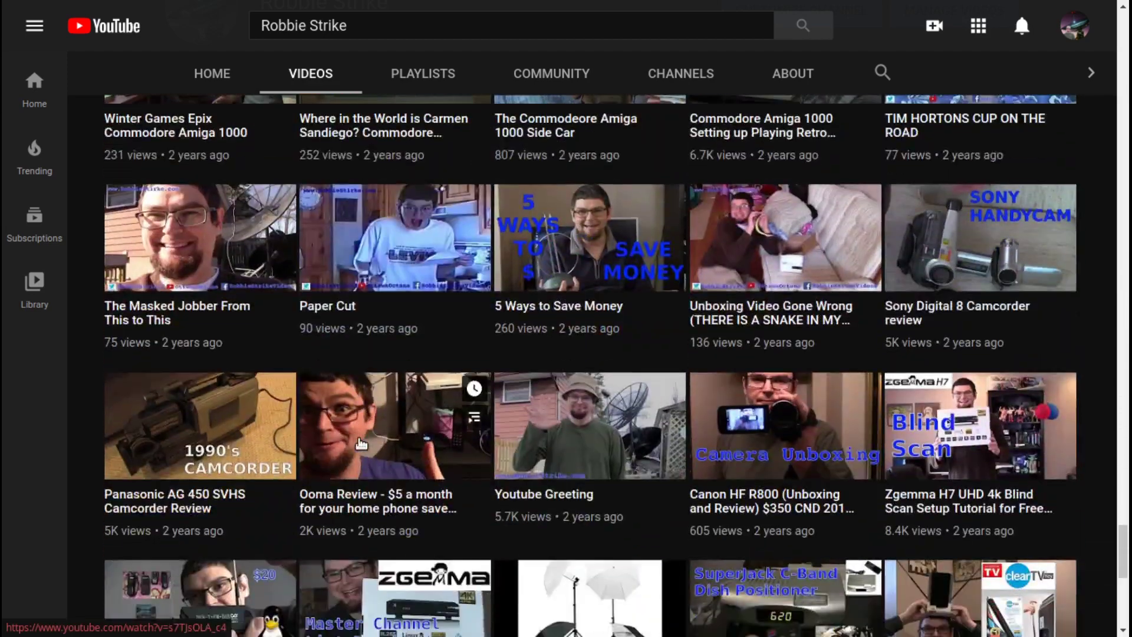
pyautogui.scroll(-3, 361, 444)
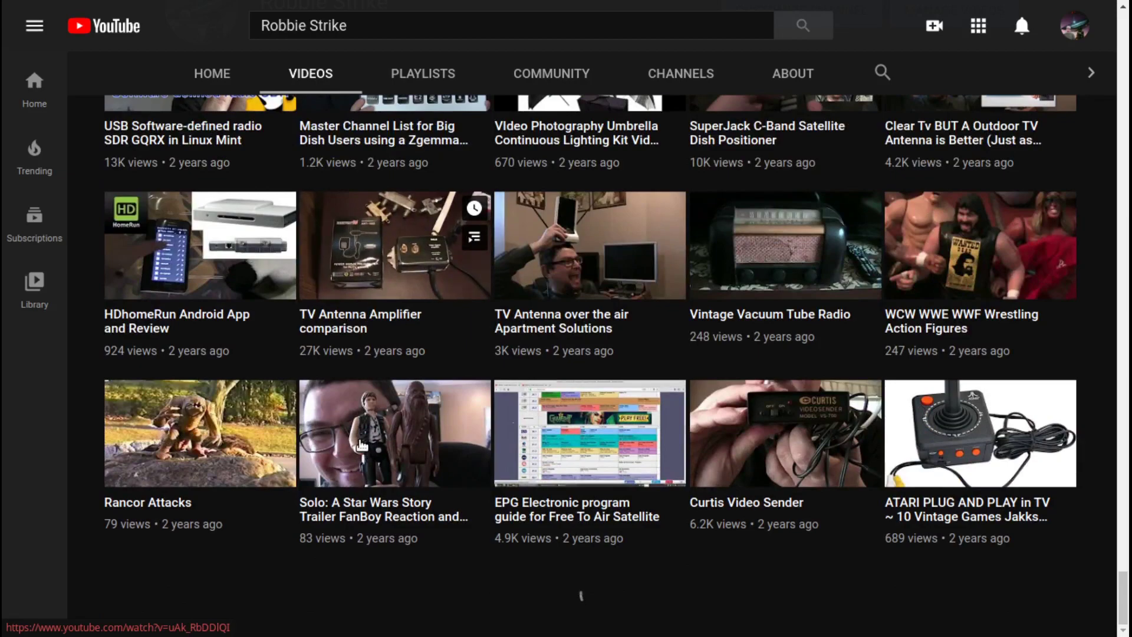
pyautogui.scroll(-12, 361, 444)
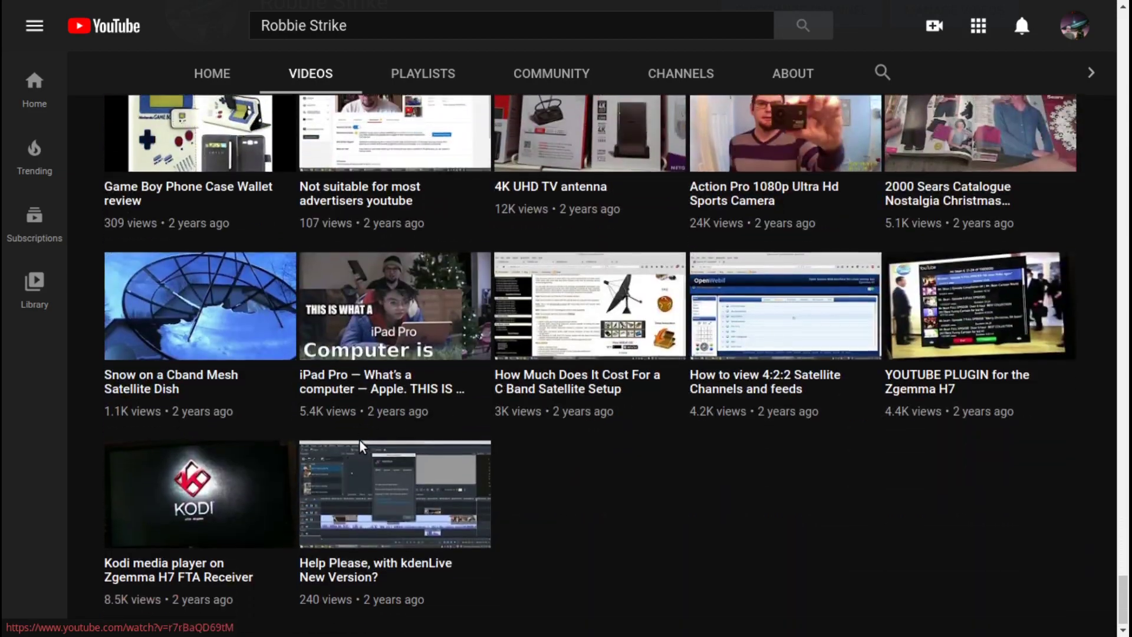
pyautogui.moveTo(362, 444)
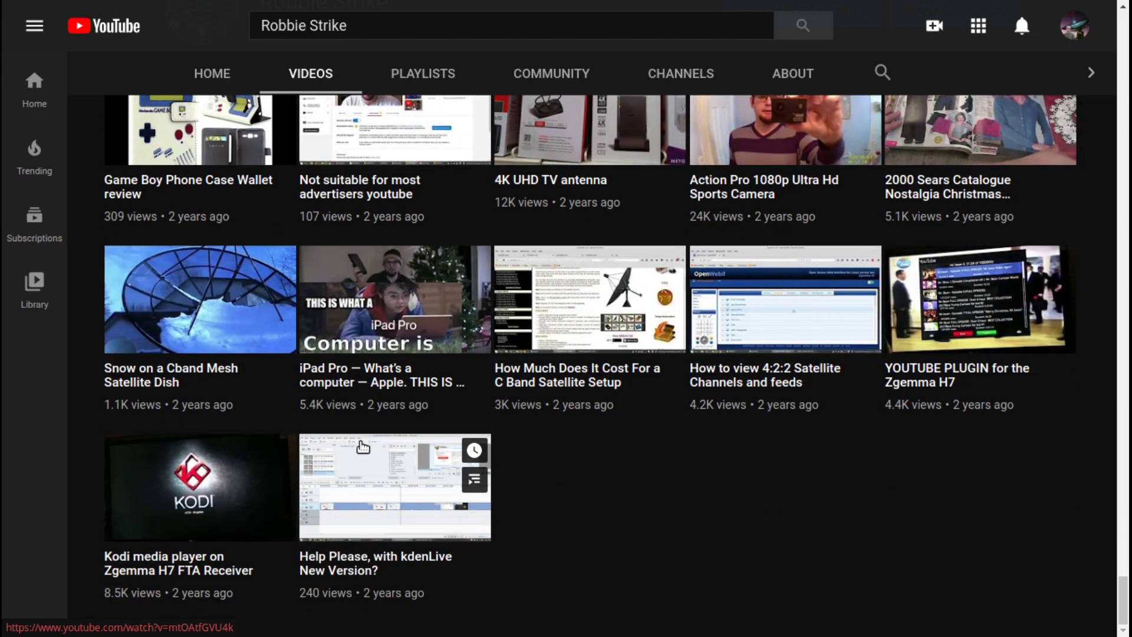